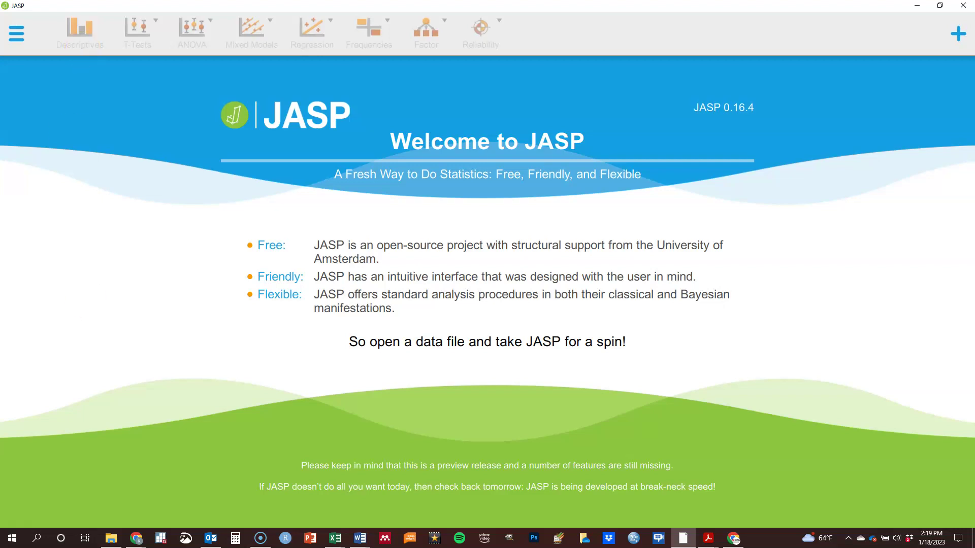
Step: Open Fictional Scale Data.csv from the recent files list
left_click(21, 40)
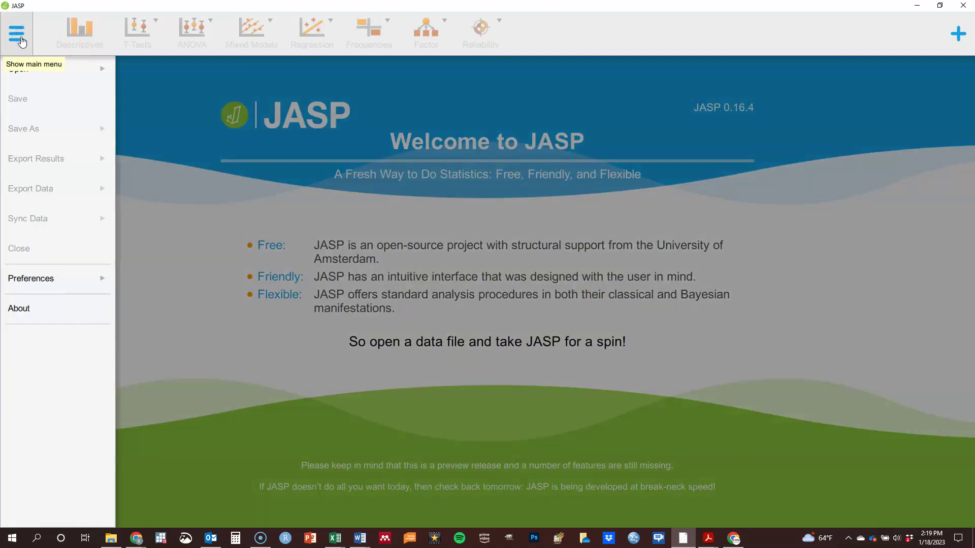
left_click(23, 69)
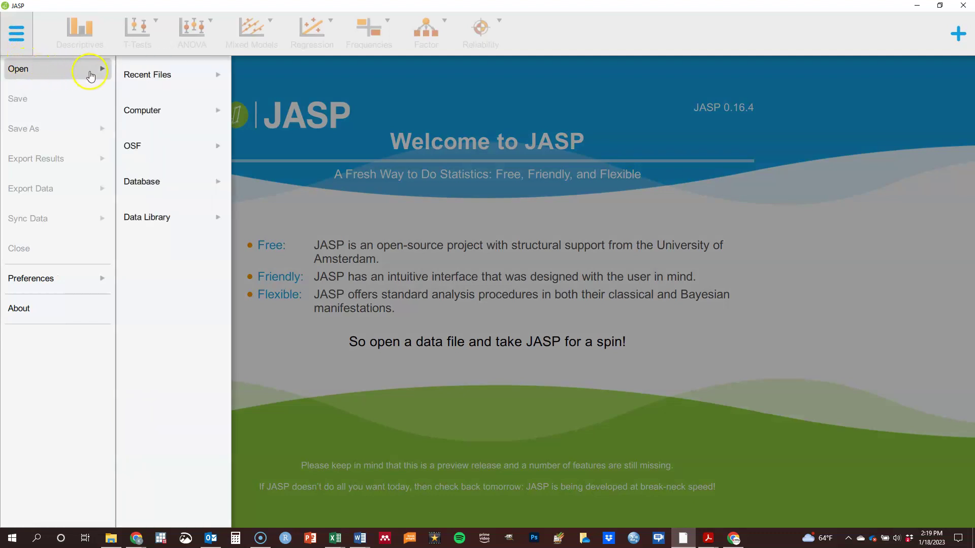
left_click(177, 83)
left_click(264, 102)
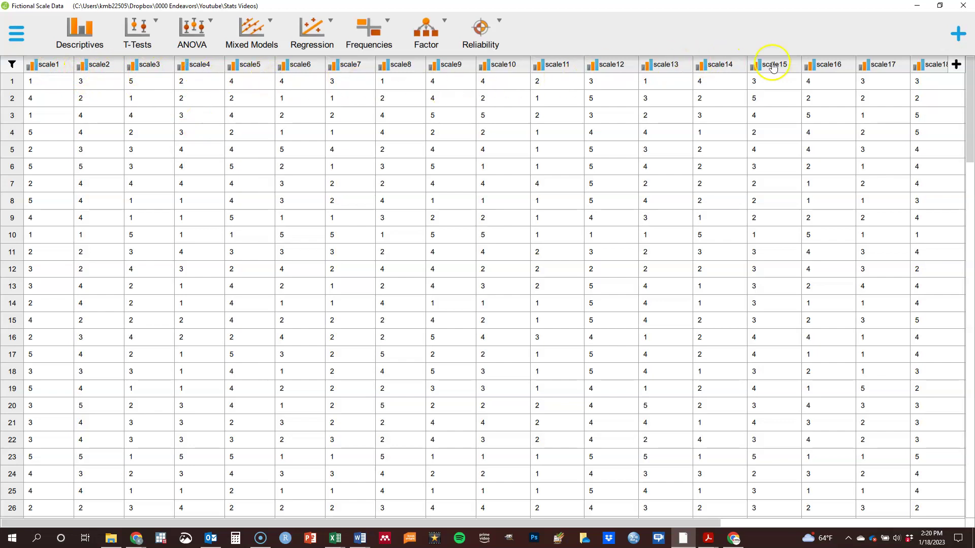
Step: Mark the gender and race columns as Nominal, then scroll back to the first columns
left_click_drag(371, 523, 673, 545)
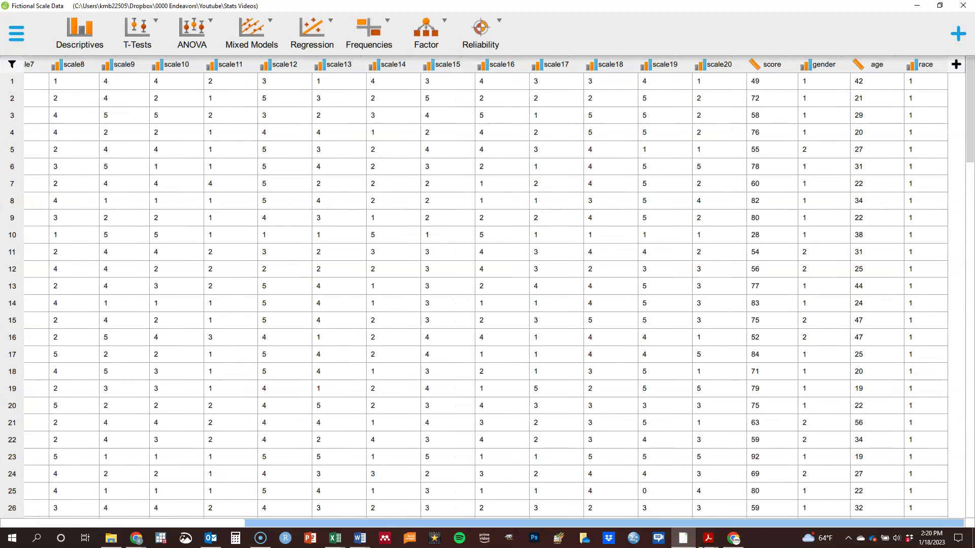
left_click_drag(688, 546, 688, 545)
left_click(807, 66)
left_click(830, 108)
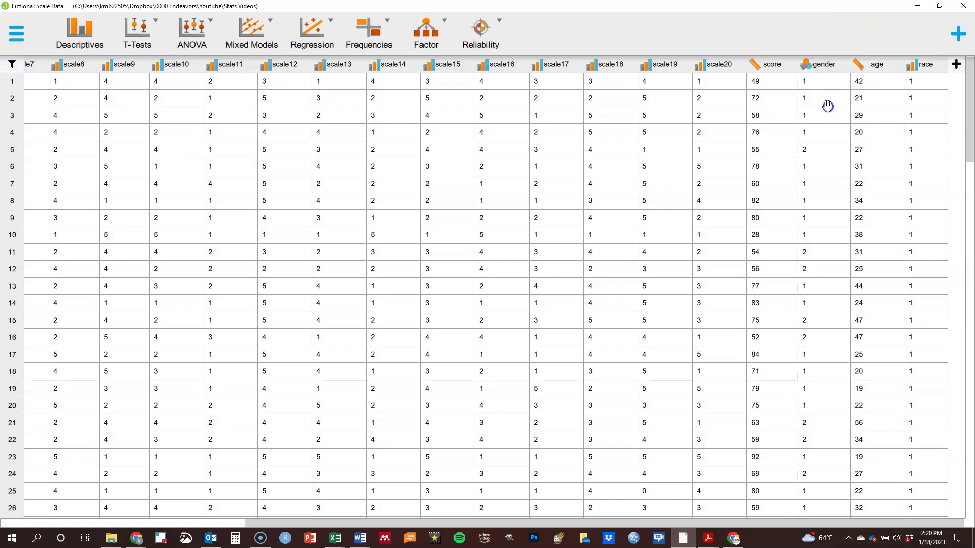
left_click(913, 71)
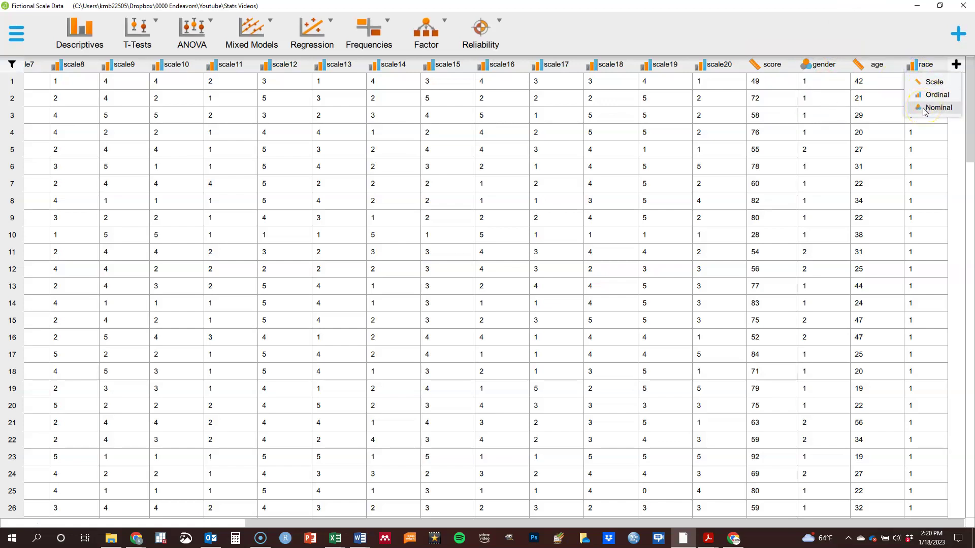
left_click(925, 109)
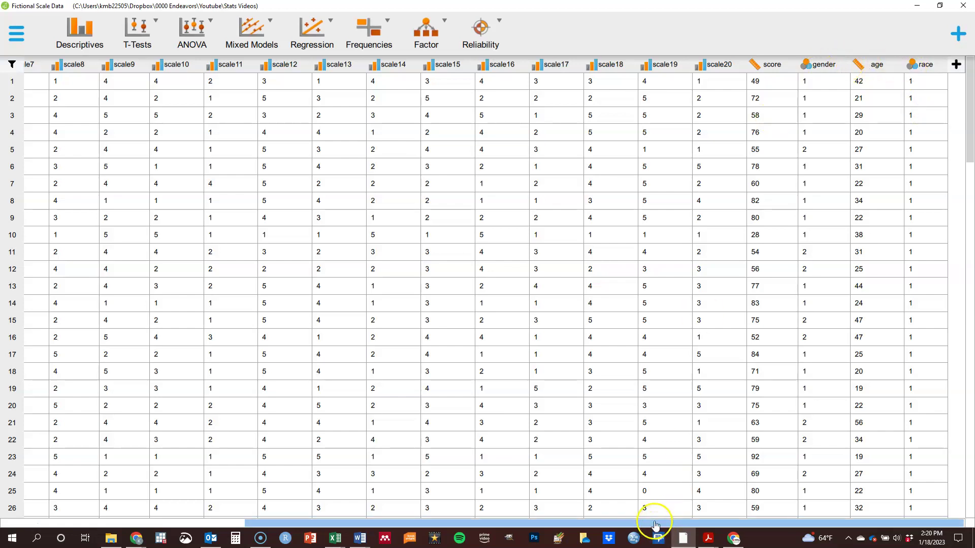
left_click_drag(654, 523, 406, 523)
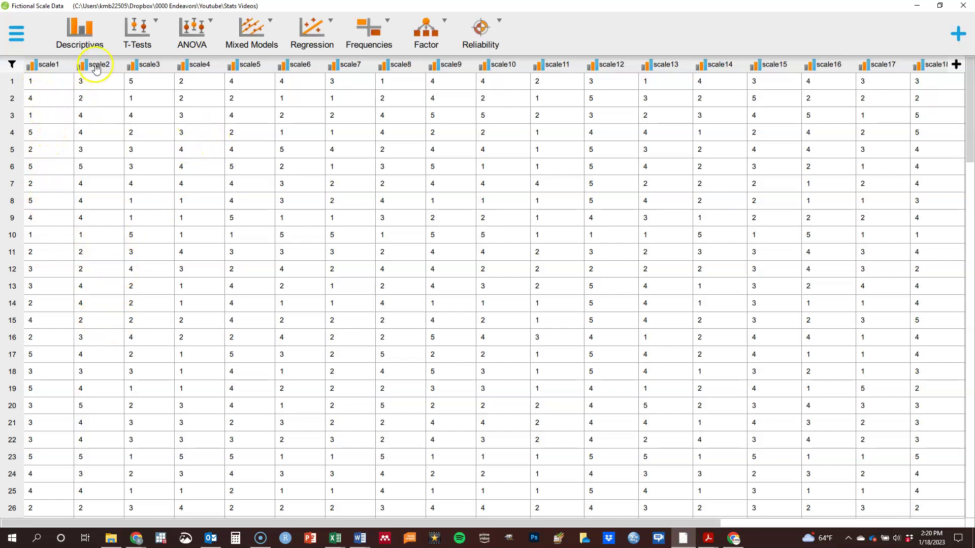
Step: Create a Descriptives analysis with scale1 (117 valid, mean 3.350, SD 1.302)
left_click(84, 41)
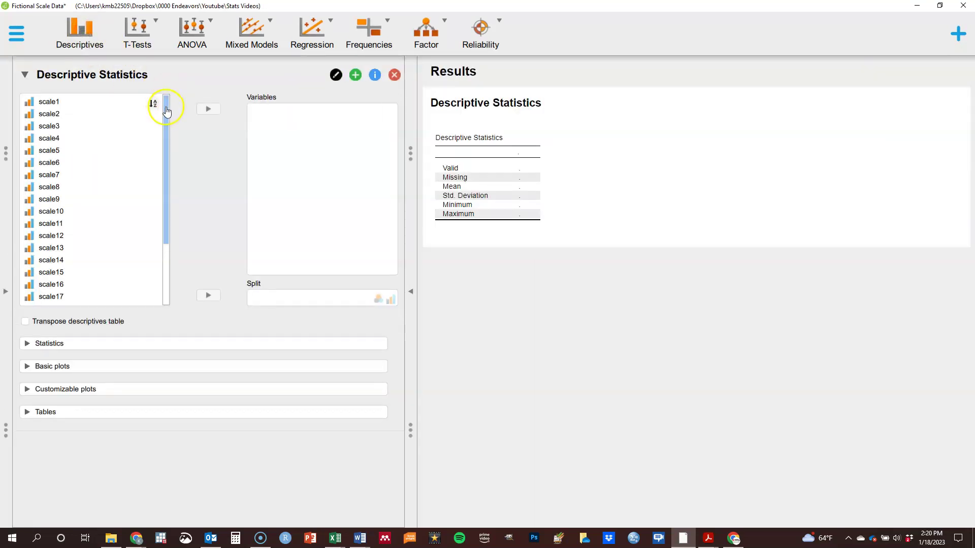
mouse_move(163, 109)
left_mouse_down()
mouse_move(147, 187)
mouse_move(163, 146)
mouse_move(160, 91)
left_mouse_up()
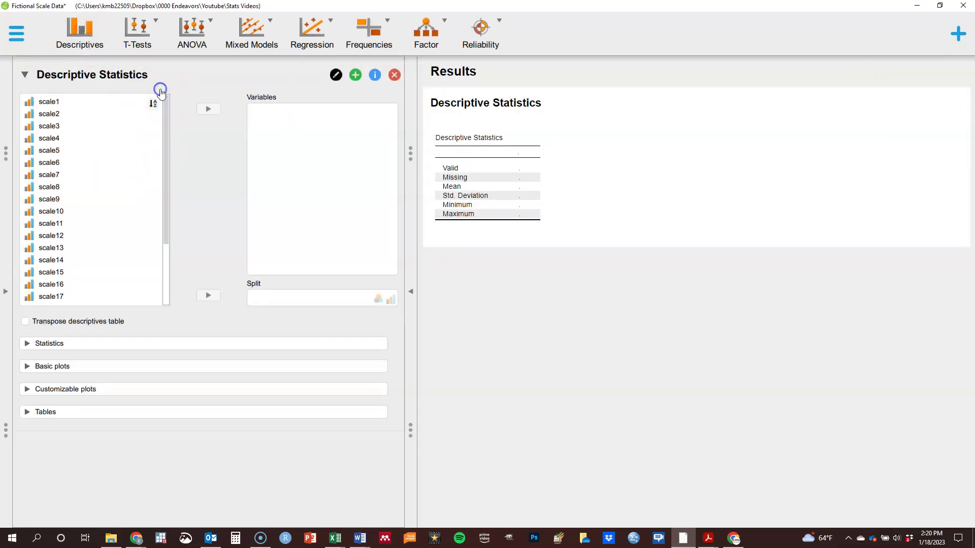
left_click(77, 106)
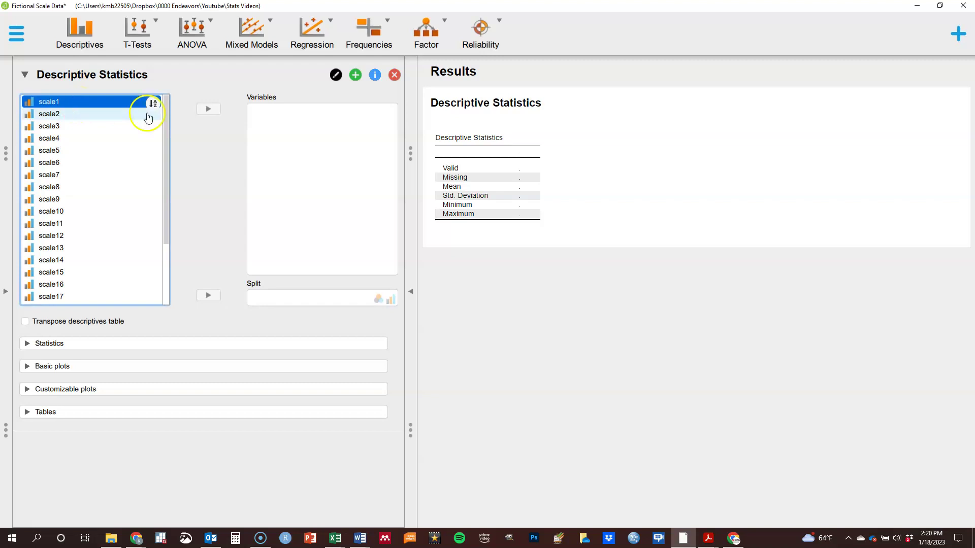
left_click(209, 110)
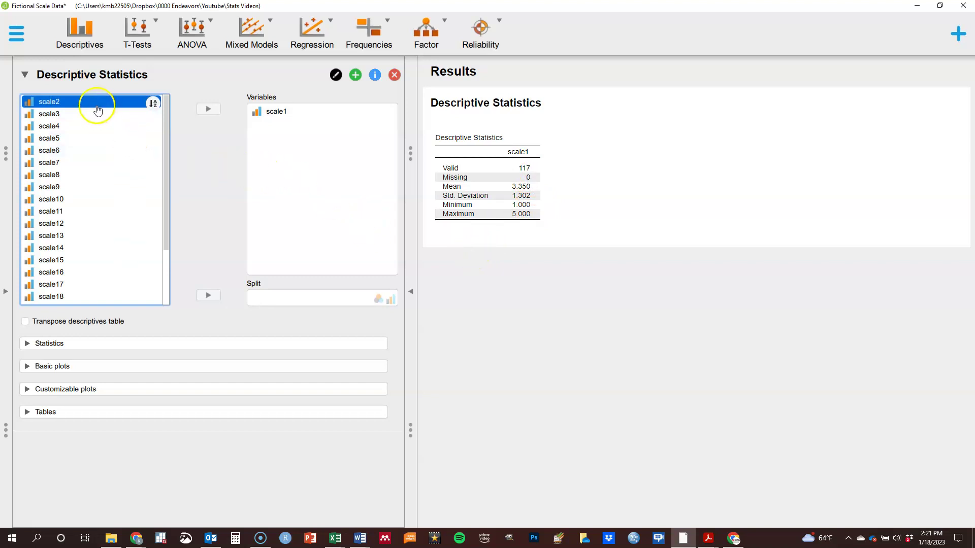
Step: Add scale2, scale3 and the range scale4–scale20 to the Descriptives Variables box
double_click(55, 105)
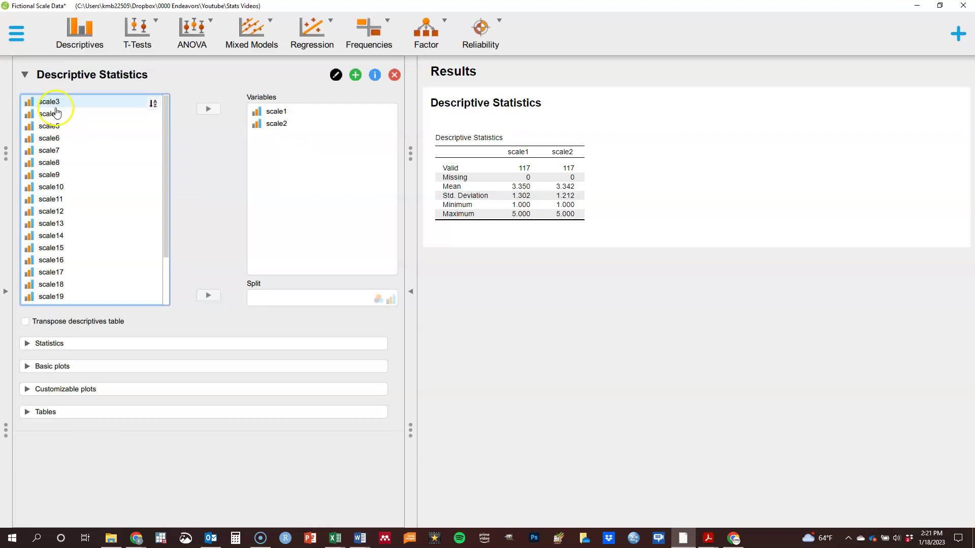
double_click(55, 104)
left_click(278, 138)
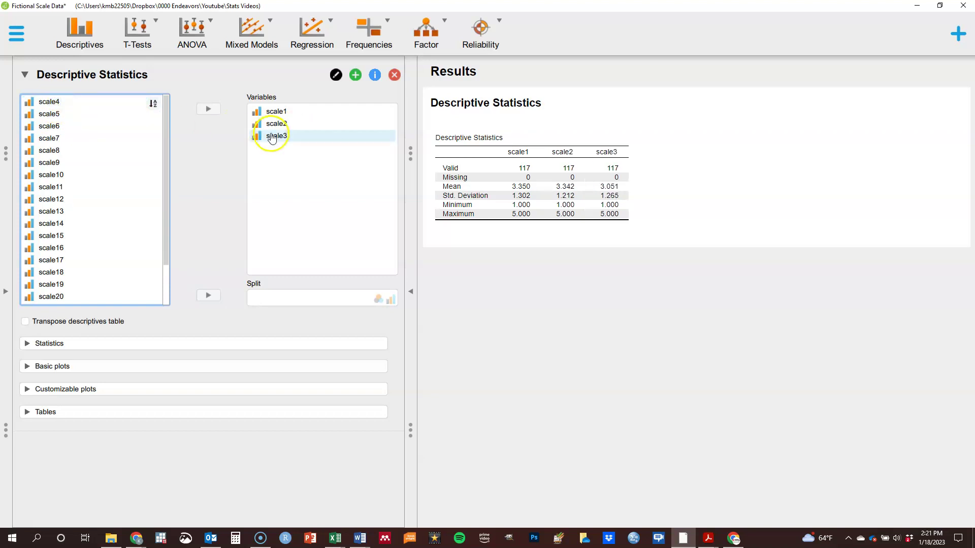
left_click(89, 103)
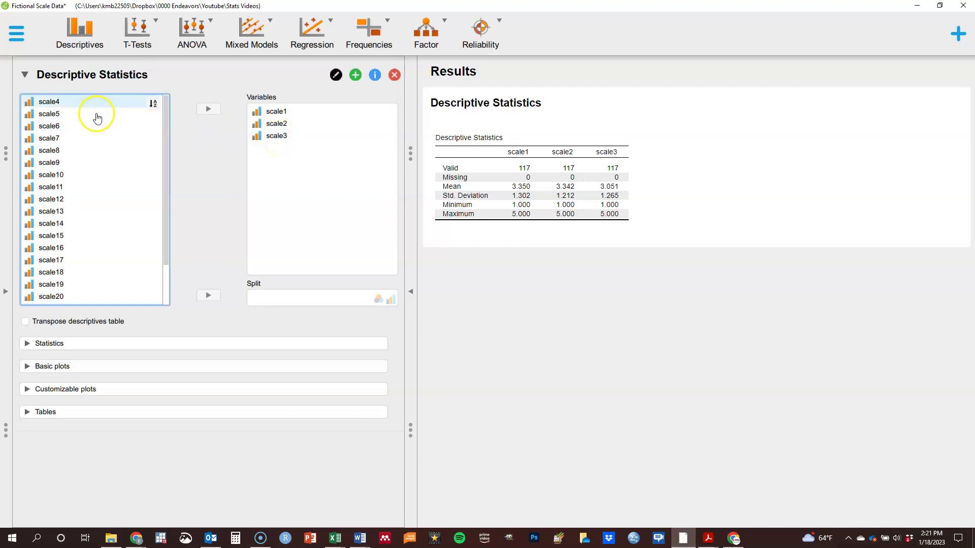
left_click_drag(166, 127, 163, 211)
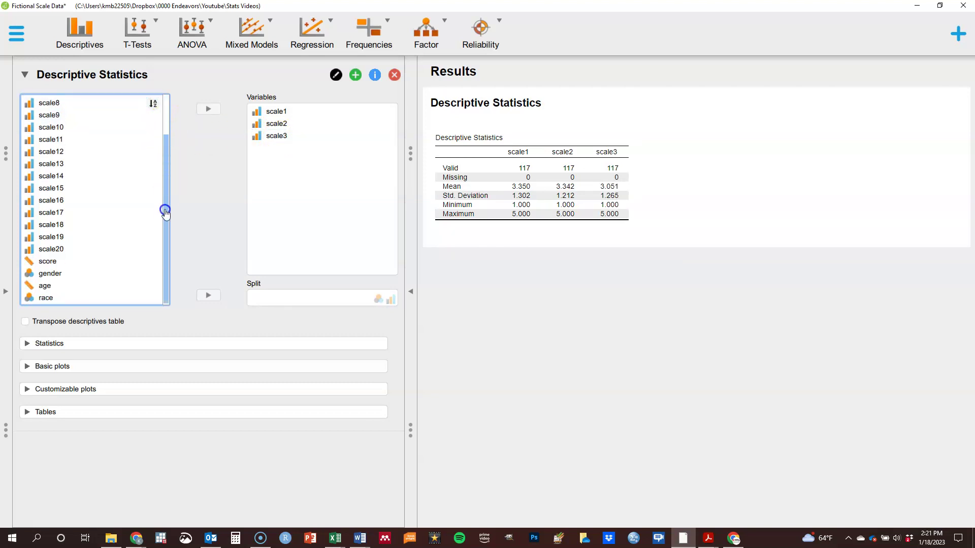
left_click(80, 249, "shift")
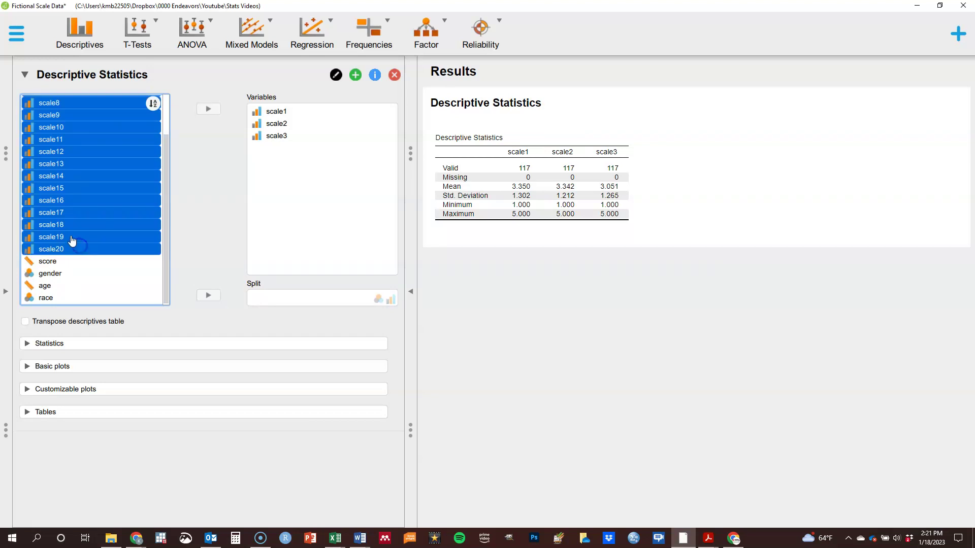
left_click_drag(98, 170, 322, 274)
left_click_drag(153, 186, 376, 279)
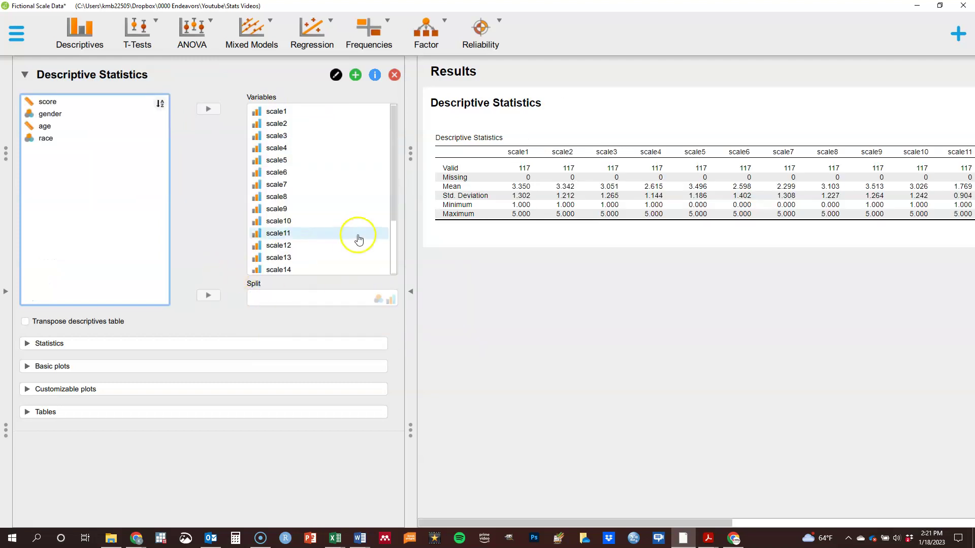
left_click_drag(394, 208, 401, 140)
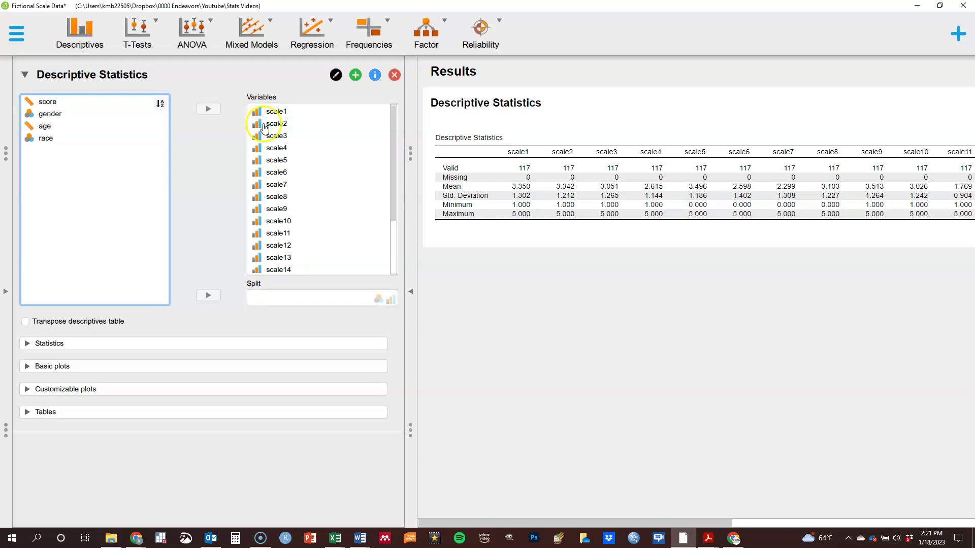
Step: Glance at the data spreadsheet, then return to the Descriptive Statistics analysis
left_click(5, 291)
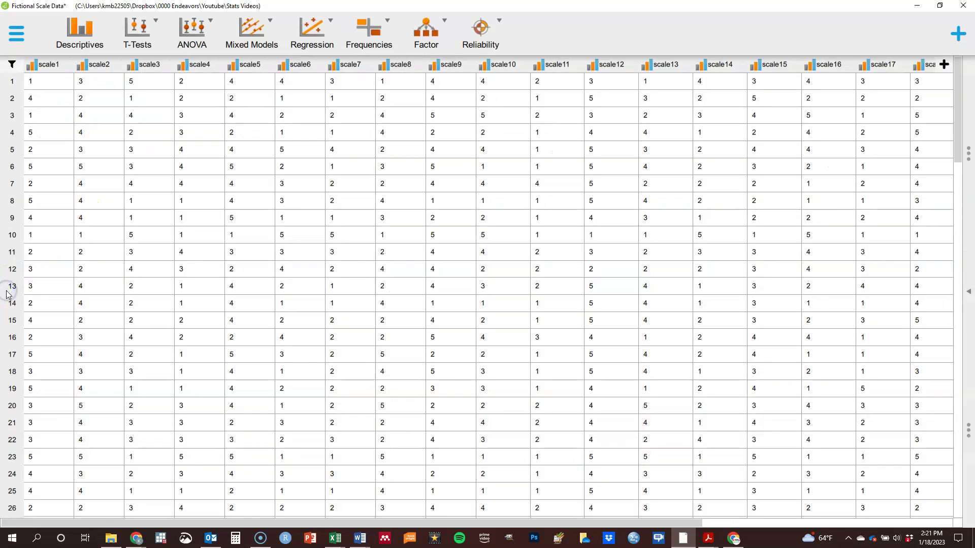
left_click(34, 66)
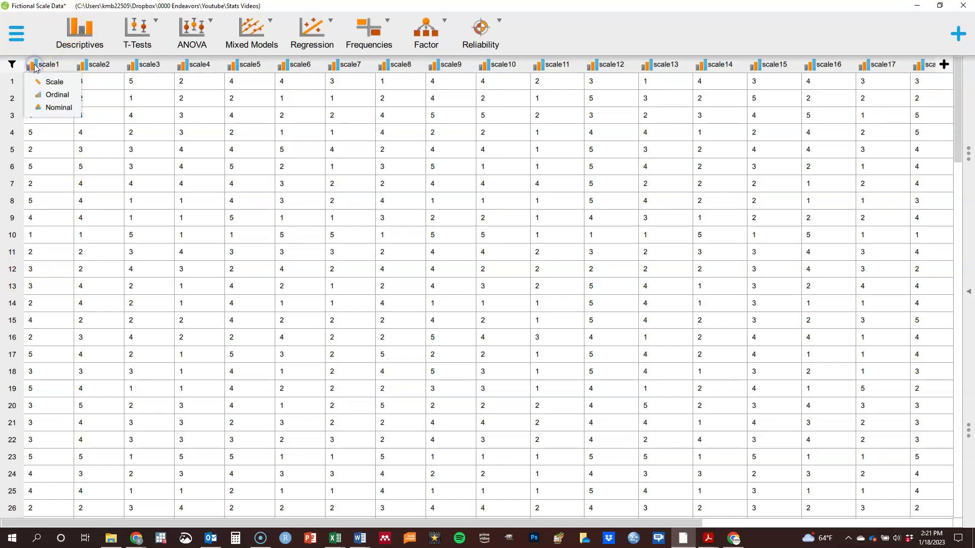
left_click(968, 293)
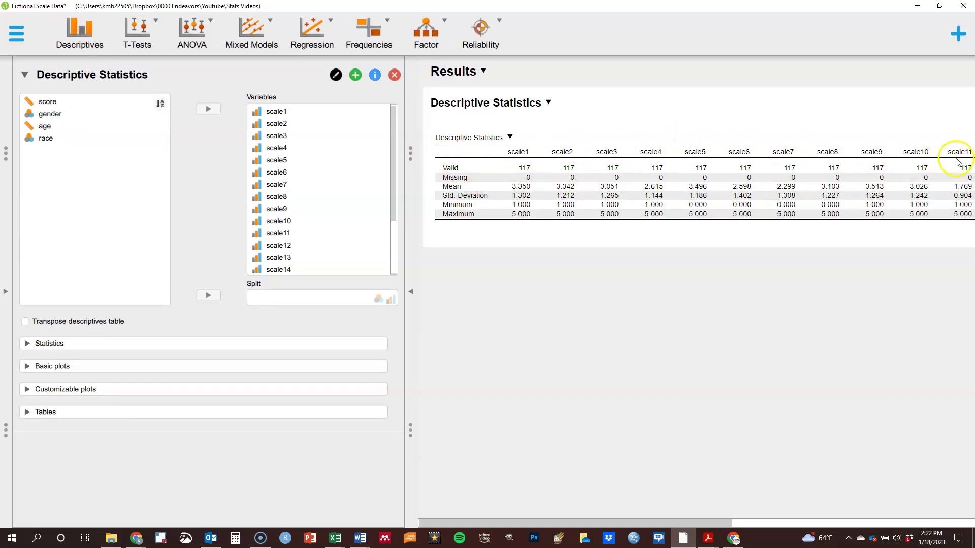
Step: Collapse the options panel to widen the results, then reopen the Descriptives options
left_click(411, 296)
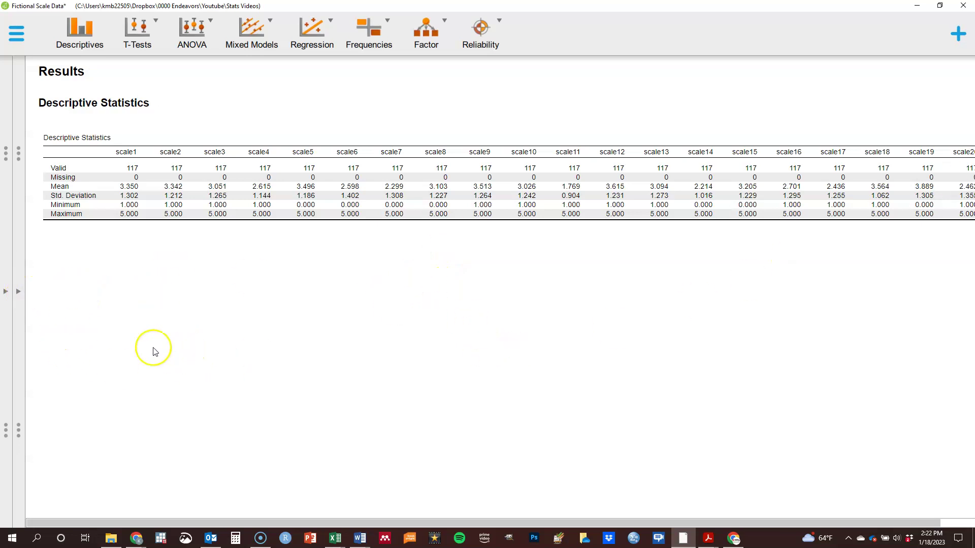
left_click(6, 291)
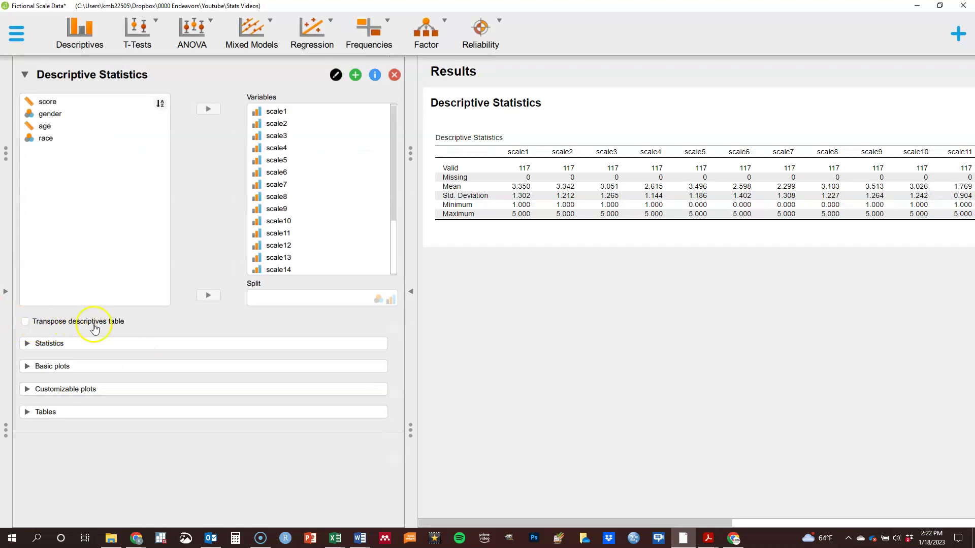
Step: Enable 'Transpose descriptives table' so scale1–scale20 are listed as rows
left_click(26, 323)
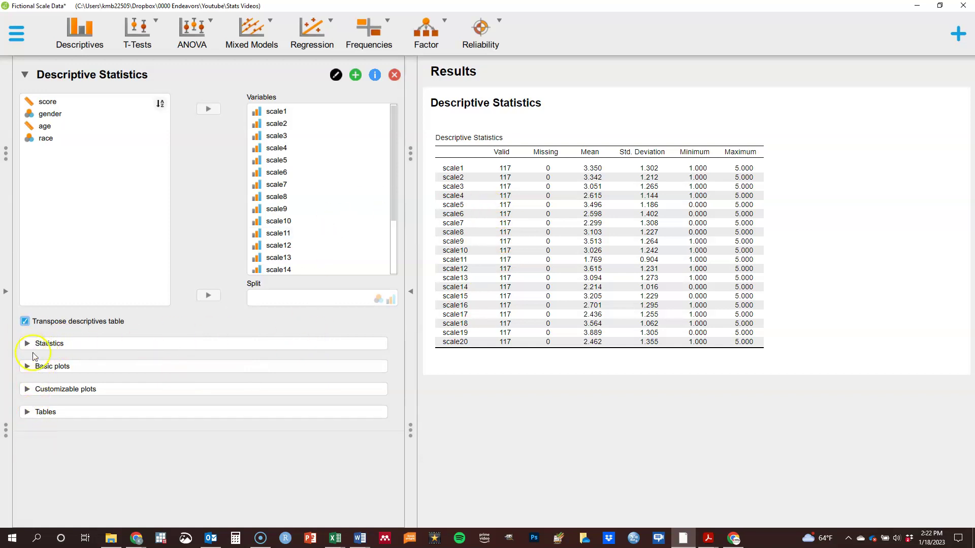
Step: Under Statistics, uncheck Valid and Missing and check Median
left_click(46, 344)
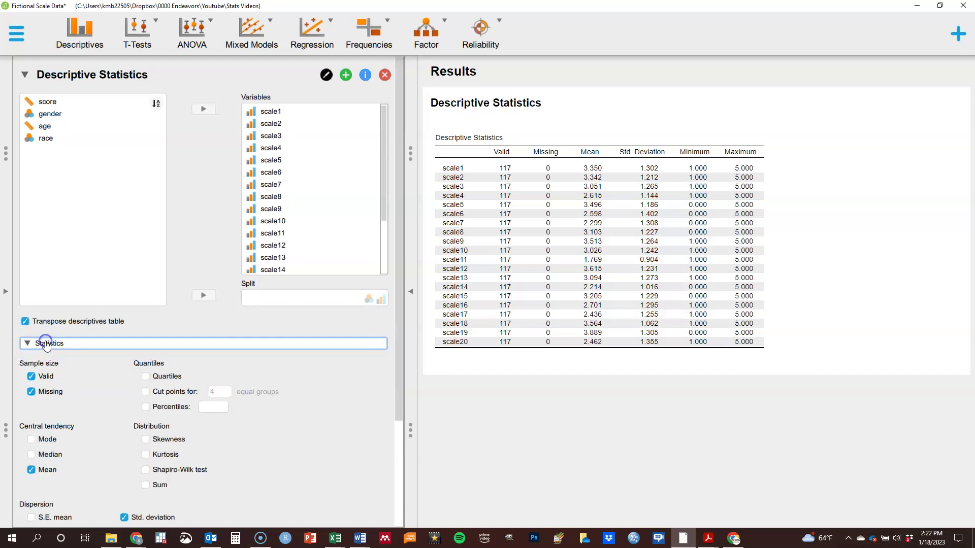
left_click_drag(398, 331, 391, 494)
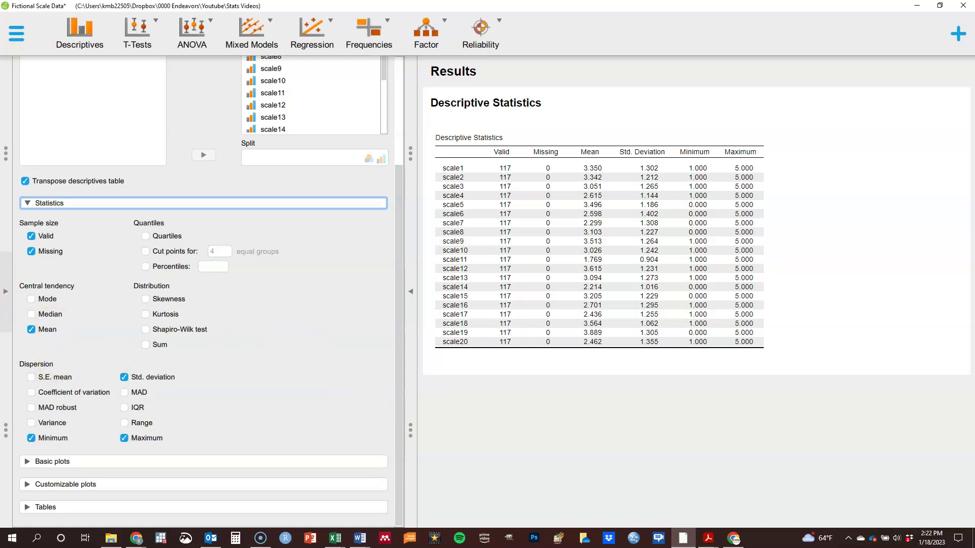
left_click(31, 237)
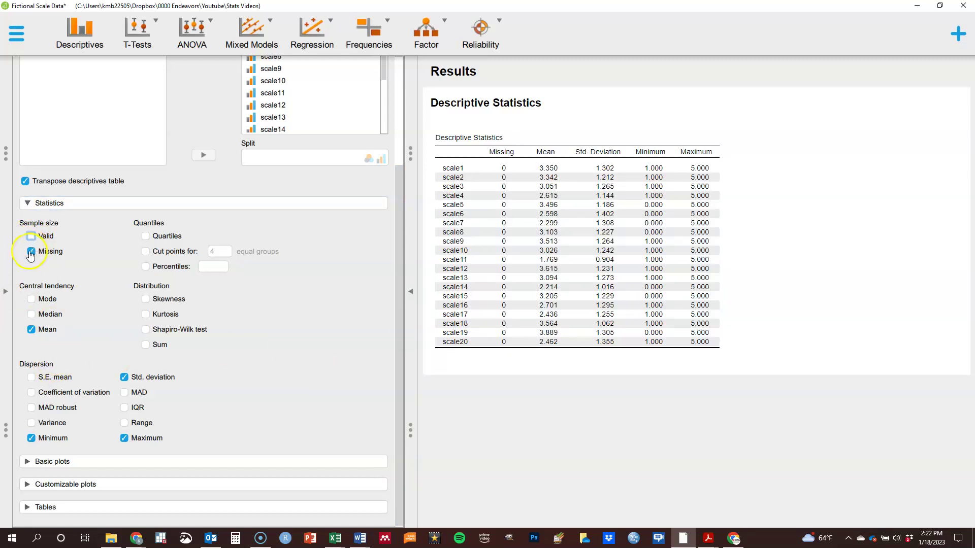
left_click(30, 253)
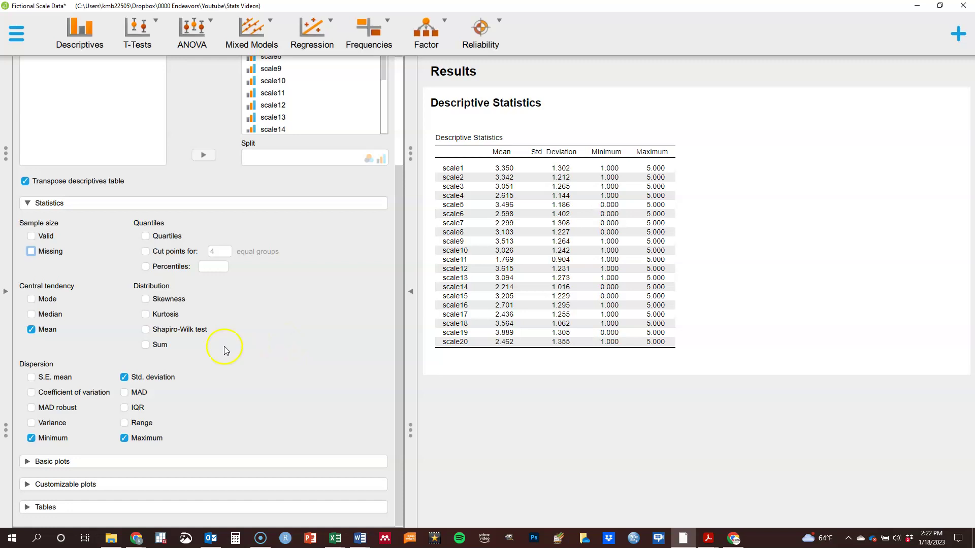
left_click(31, 315)
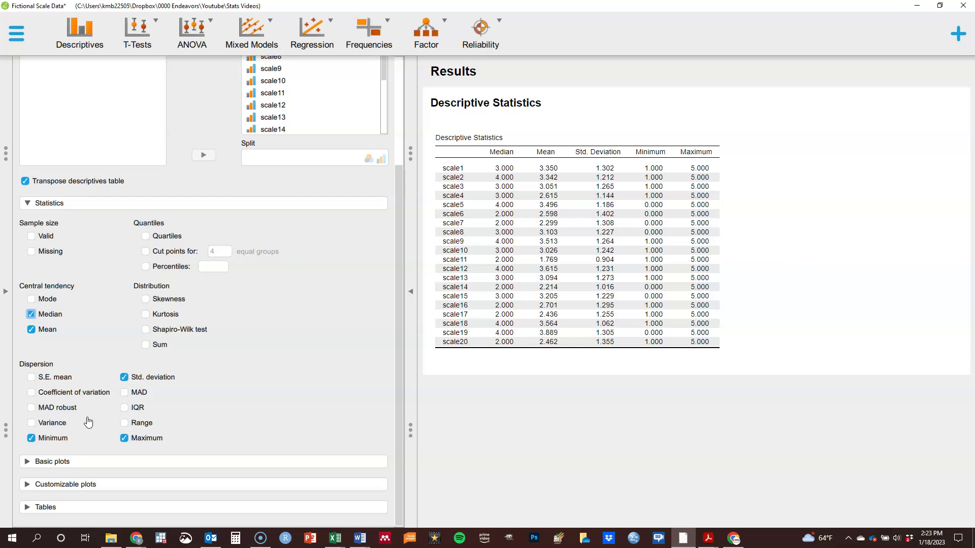
left_click(46, 291)
left_click(18, 36)
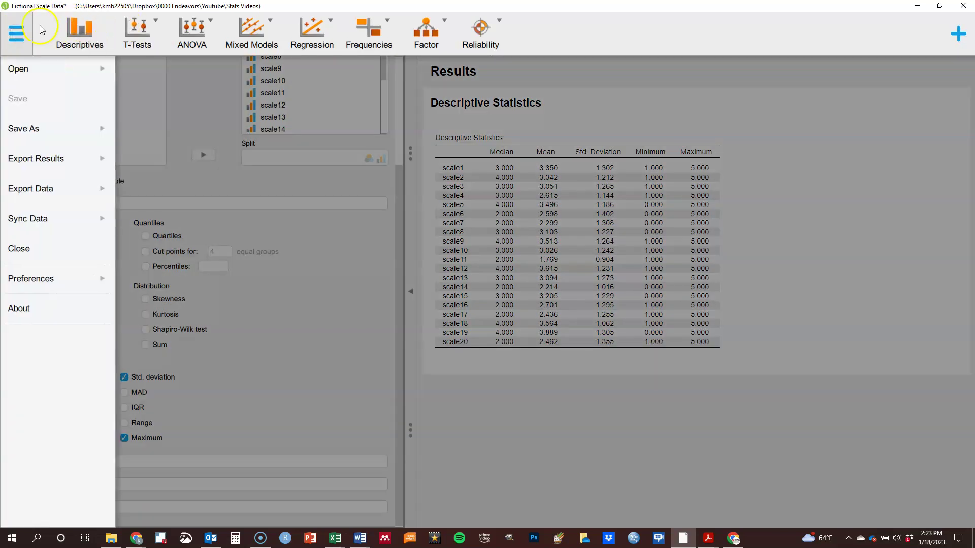
left_click(33, 277)
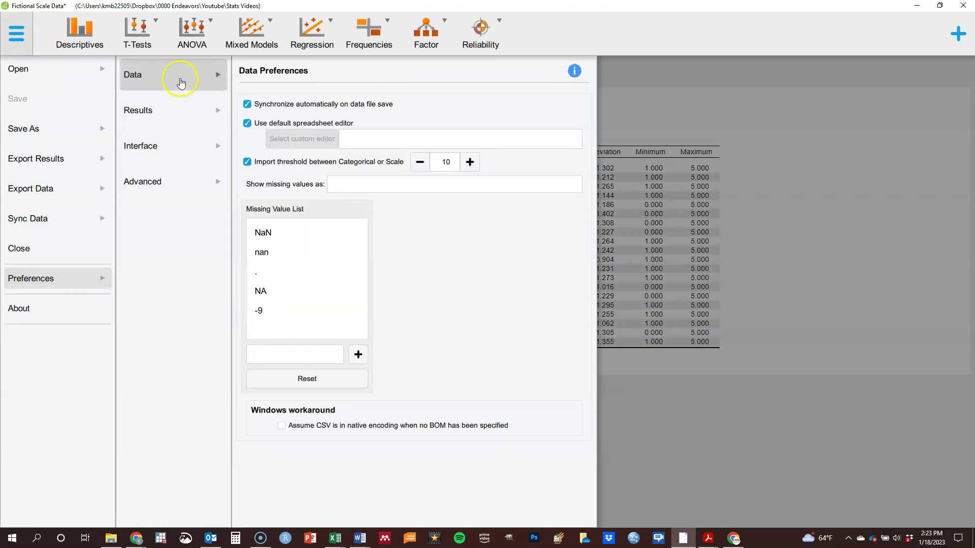
left_click(181, 107)
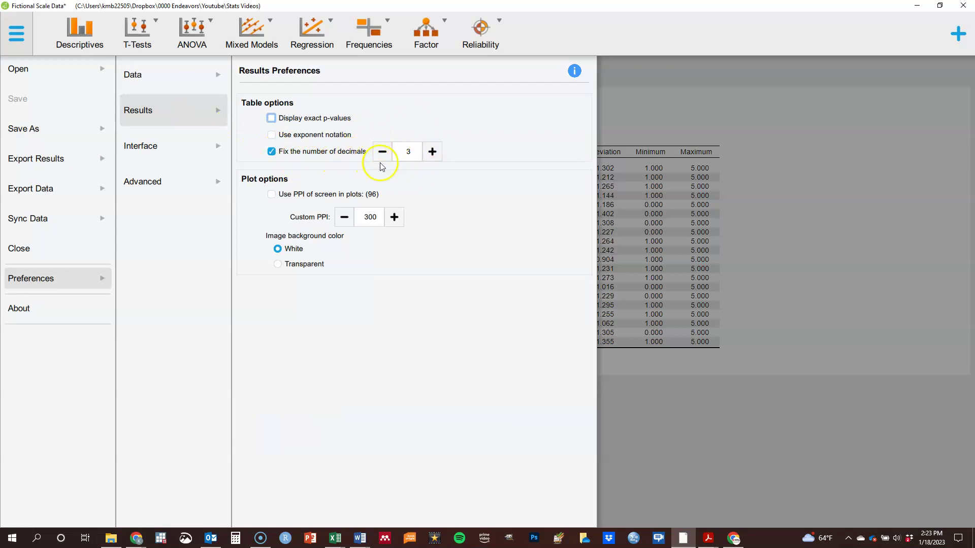
left_click(700, 401)
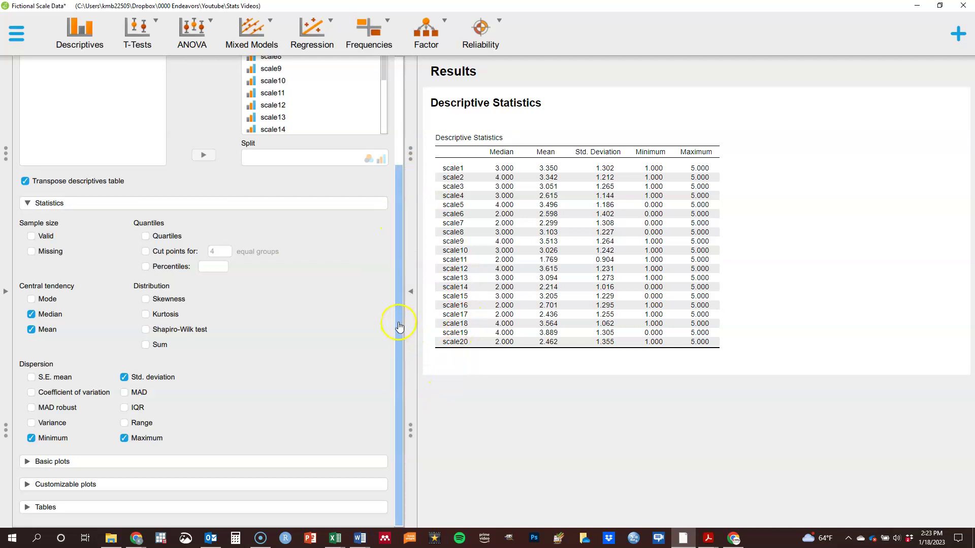
Step: Expand Basic plots to reveal distribution, Q-Q, pie chart and Pareto plot options
scroll(398, 356, "up", 1)
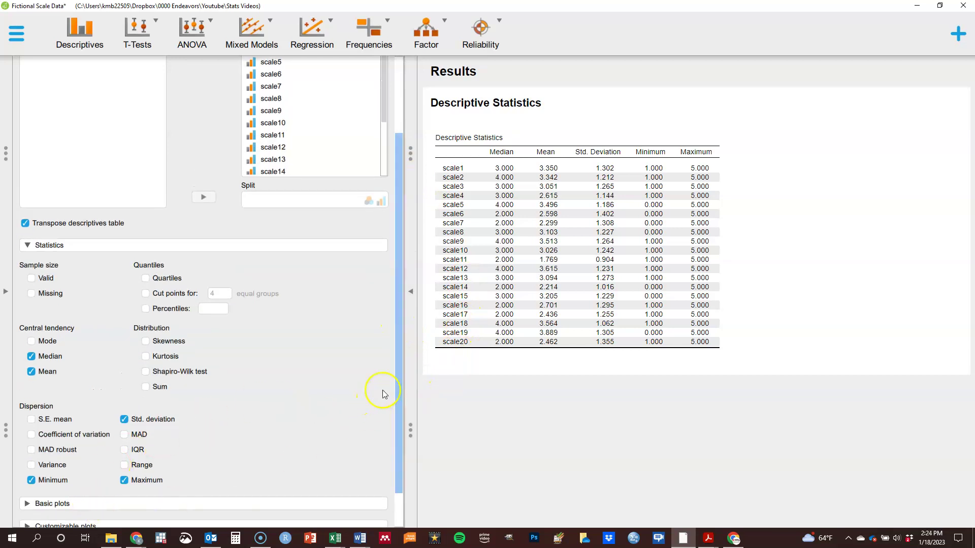
scroll(399, 375, "down", 1)
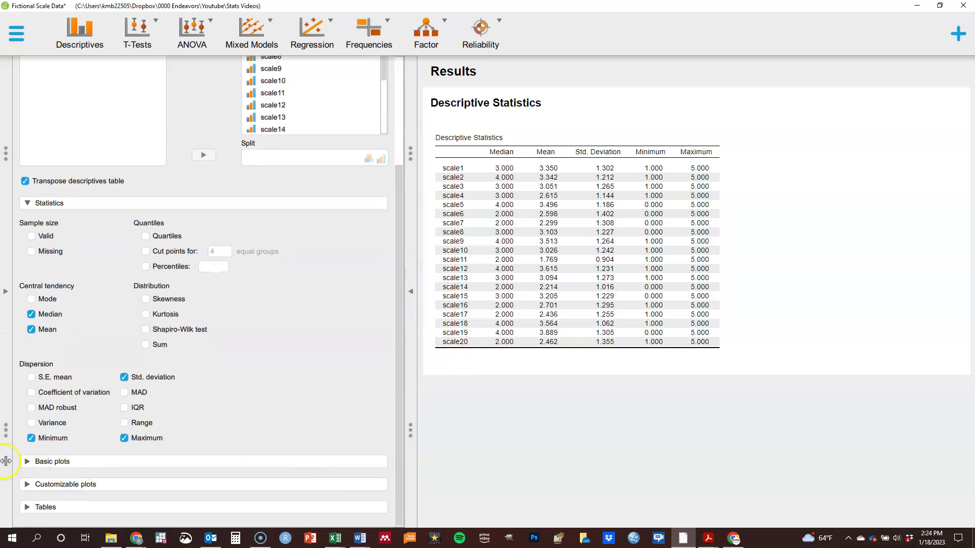
left_click(52, 462)
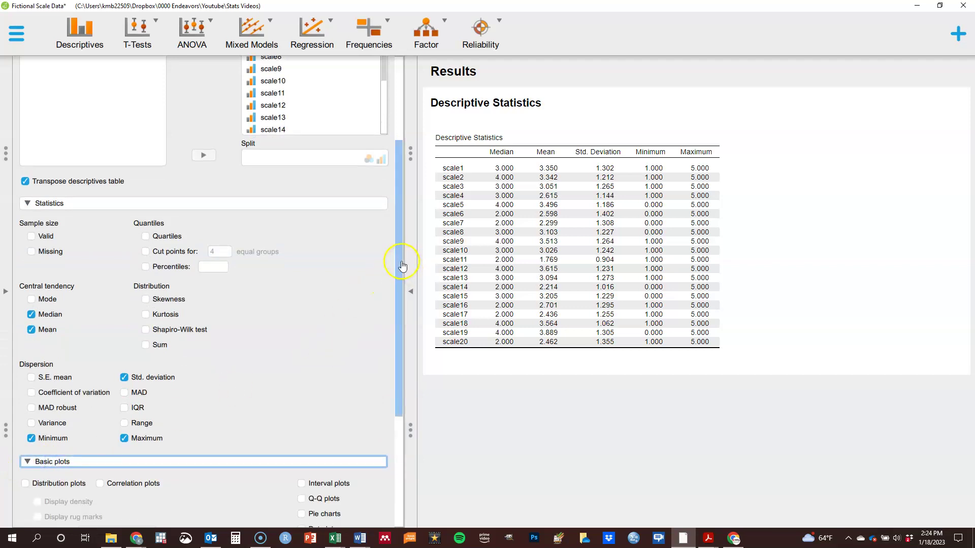
scroll(399, 292, "down", 1)
left_click_drag(399, 292, 379, 483)
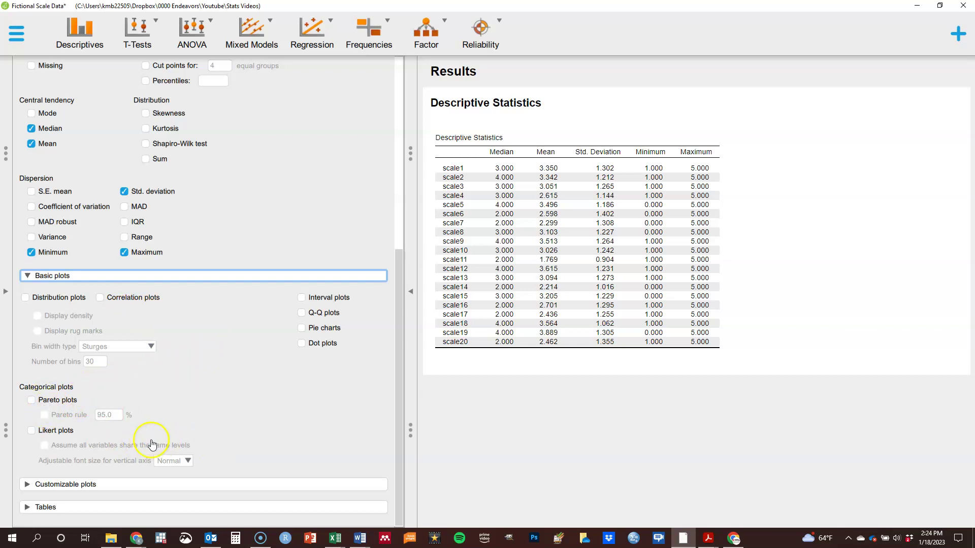
left_click(302, 330)
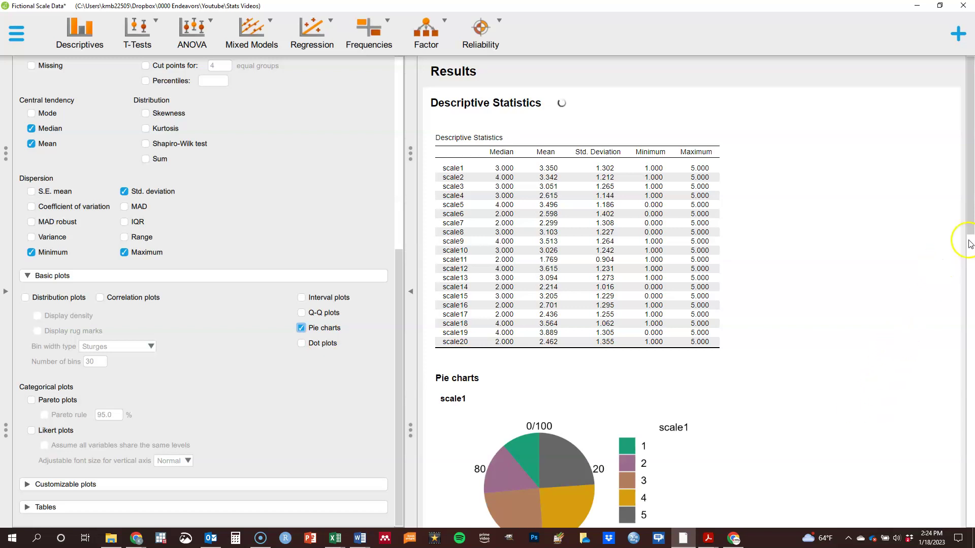
left_click_drag(970, 203, 970, 257)
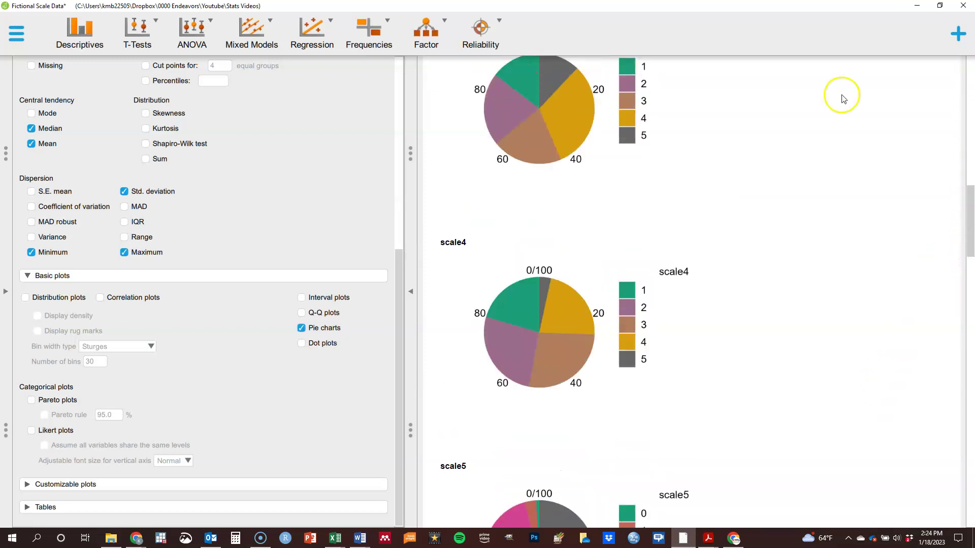
left_click(304, 328)
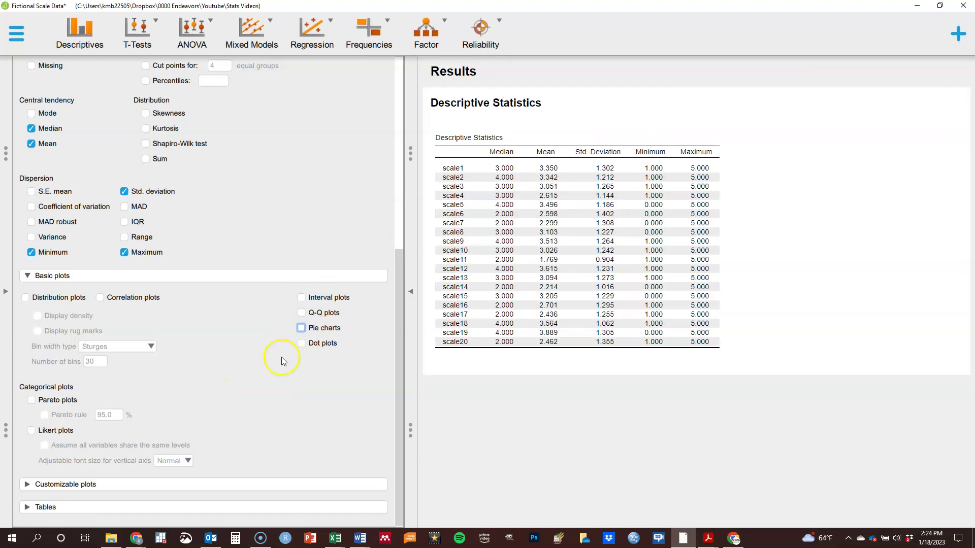
left_click(303, 344)
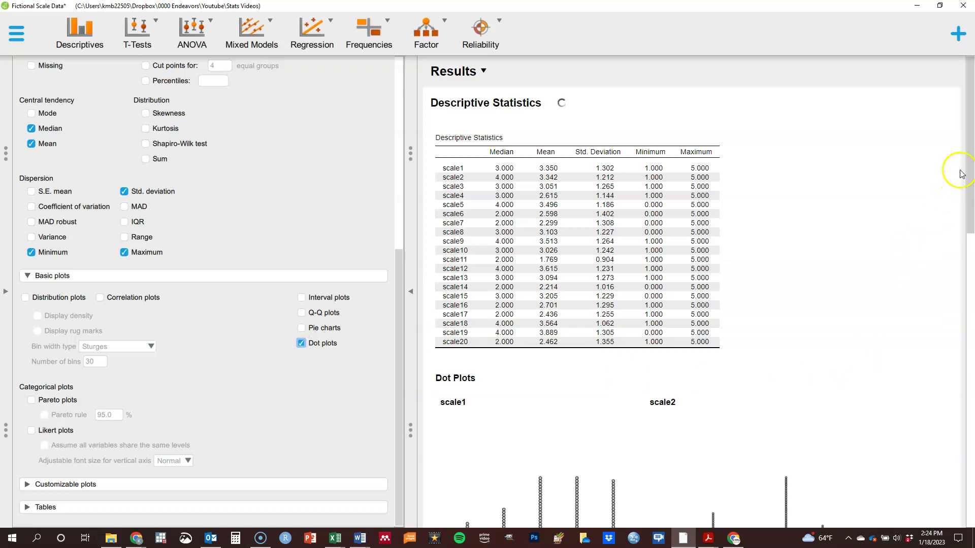
left_click_drag(970, 148, 971, 187)
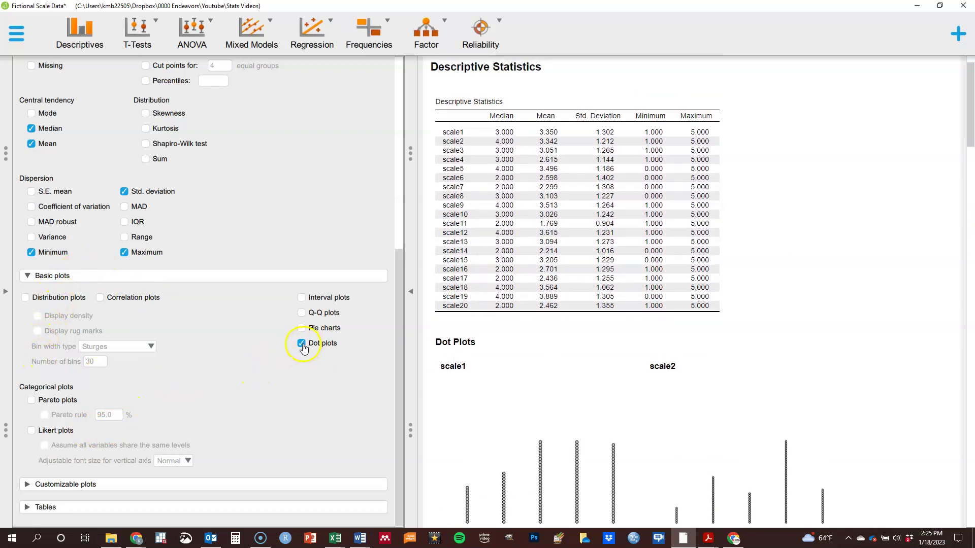
left_click(301, 344)
Step: Turn on Distribution plots, producing a count histogram starting with scale1
left_click(25, 299)
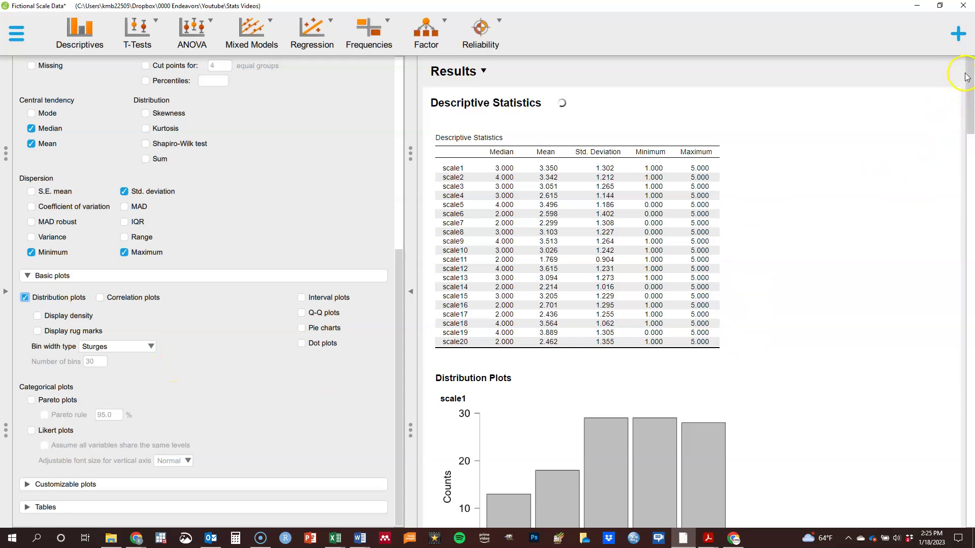
mouse_move(970, 76)
left_mouse_down()
mouse_move(971, 504)
mouse_move(971, 66)
left_mouse_up()
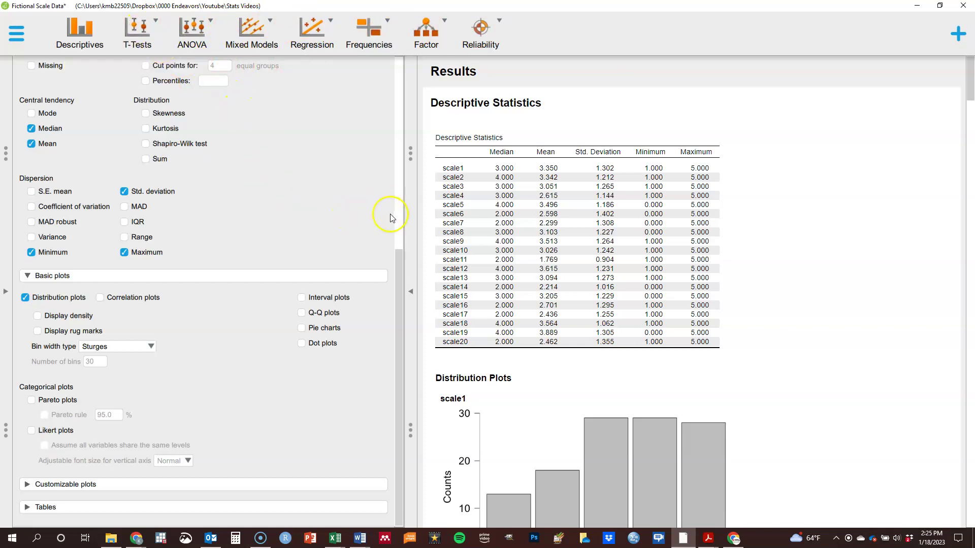
left_click(399, 238)
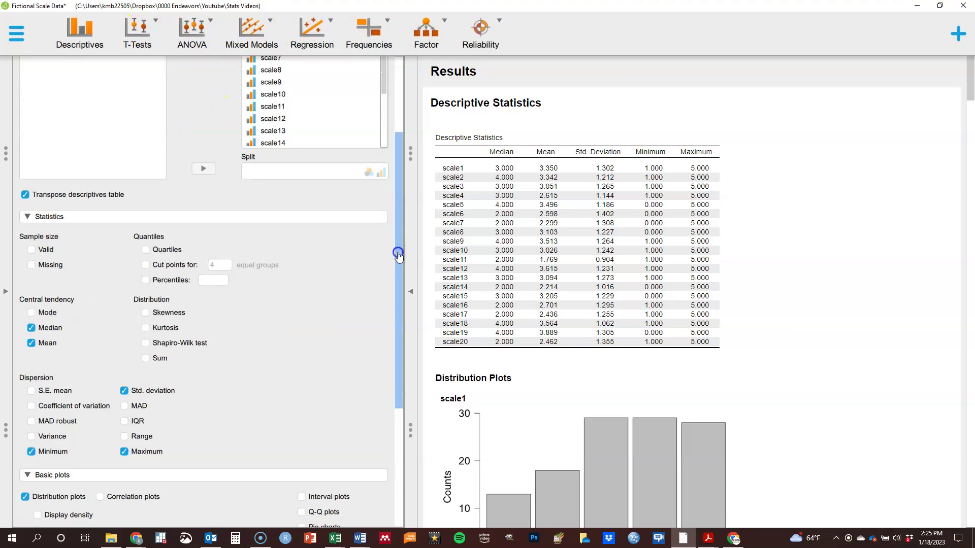
left_click_drag(398, 252, 392, 429)
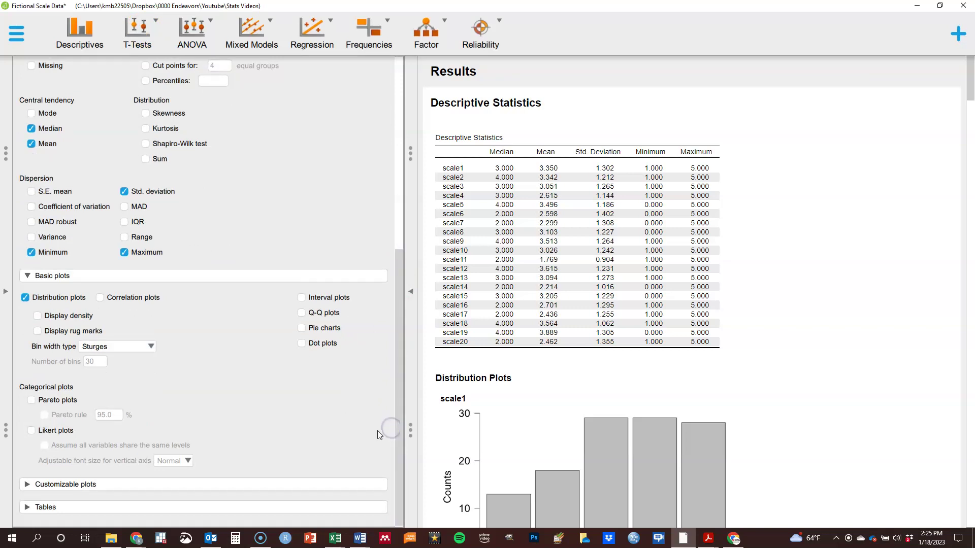
left_click(44, 486)
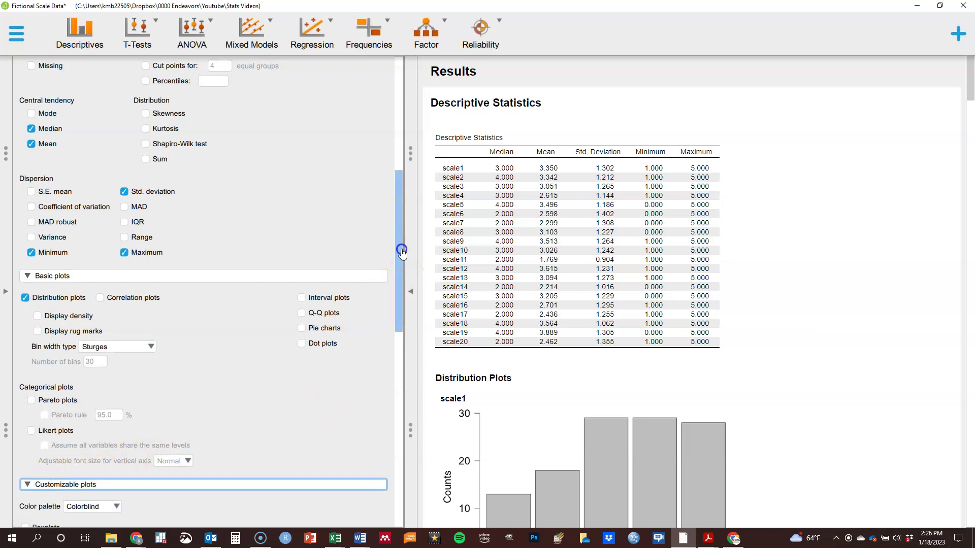
left_click_drag(401, 252, 390, 355)
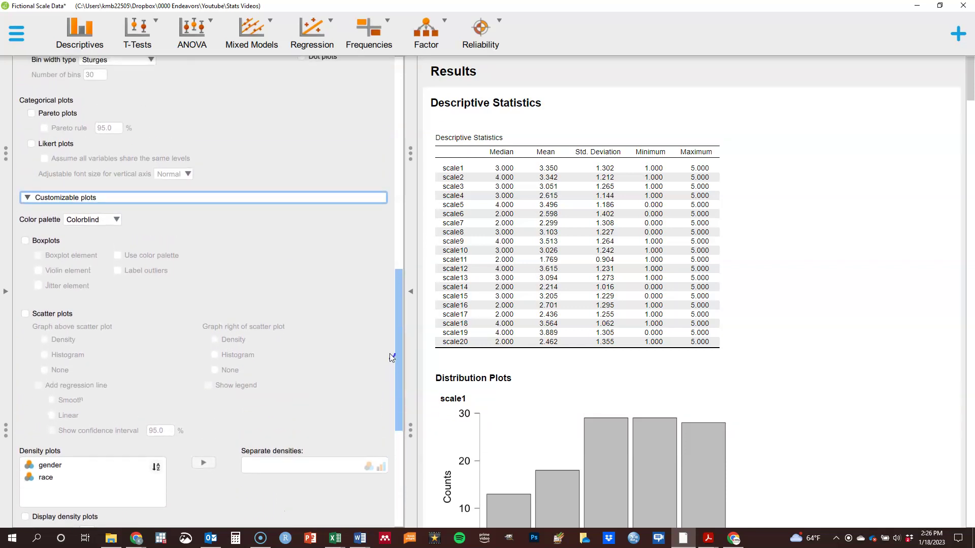
left_click_drag(394, 355, 397, 361)
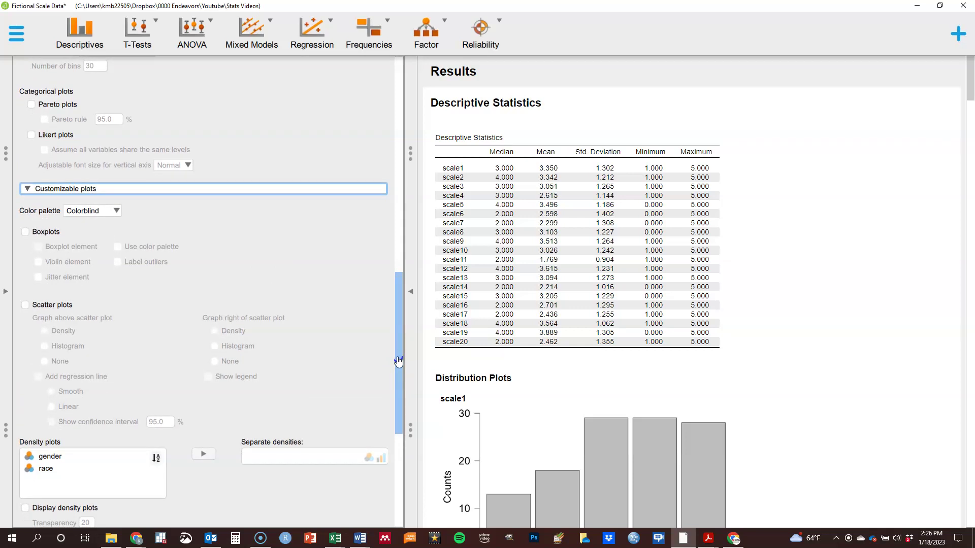
left_click_drag(398, 361, 391, 401)
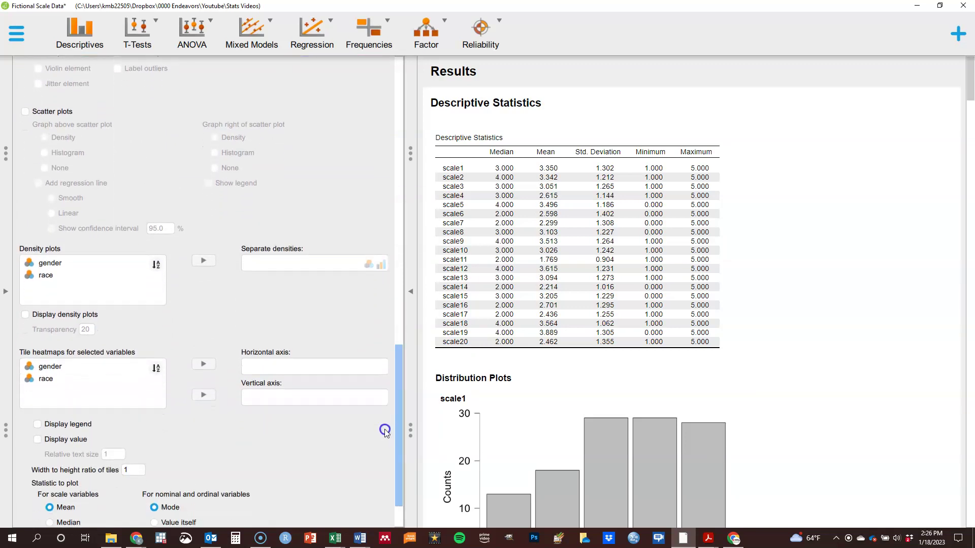
scroll(384, 432, "down", 3)
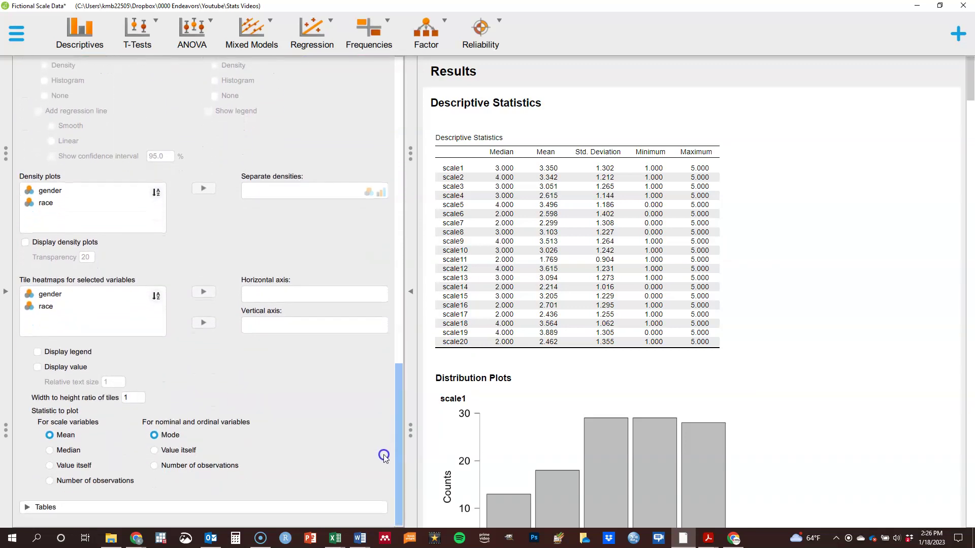
Step: Turn on frequency tables for scale1–scale20; scale1 shows counts 13, 18, 29, 29, 28
left_click(104, 509)
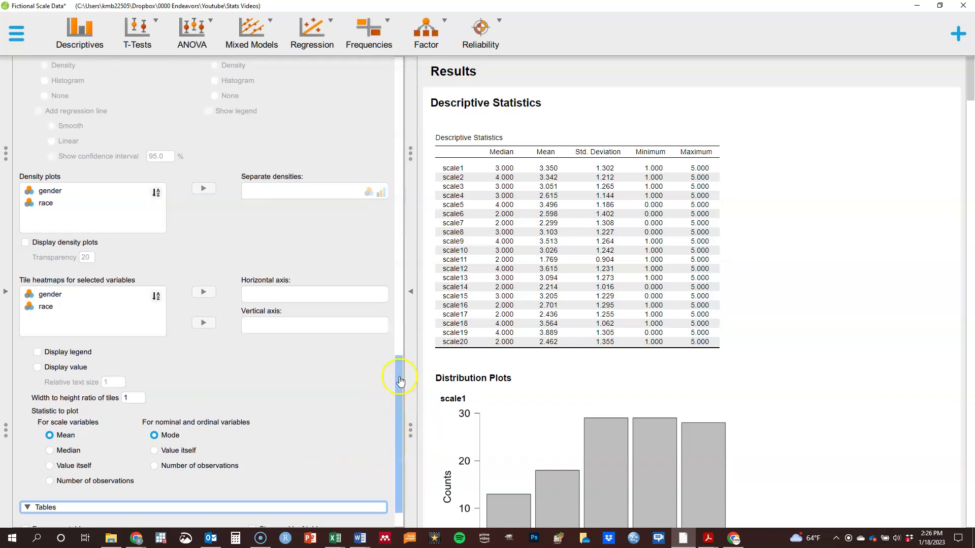
left_click_drag(400, 381, 394, 492)
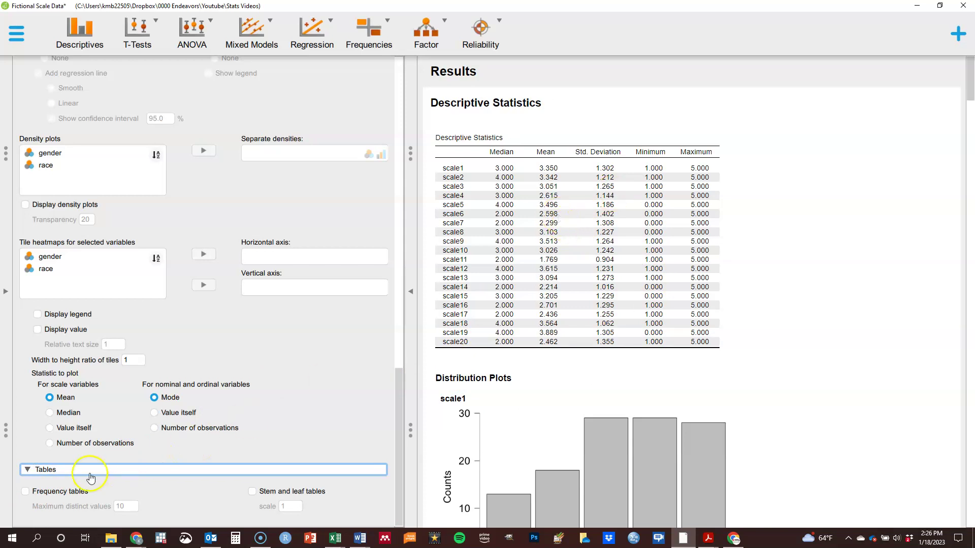
left_click(26, 492)
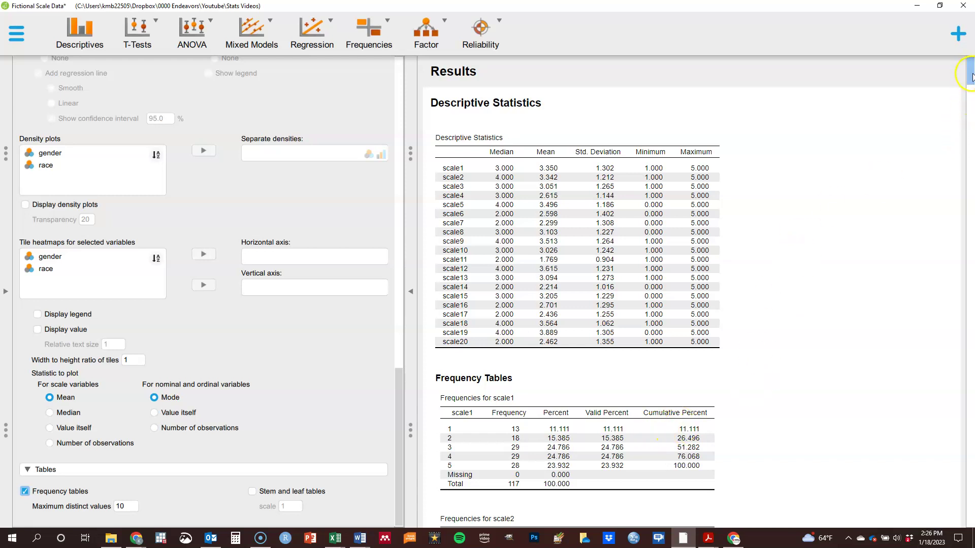
left_click_drag(971, 76, 971, 148)
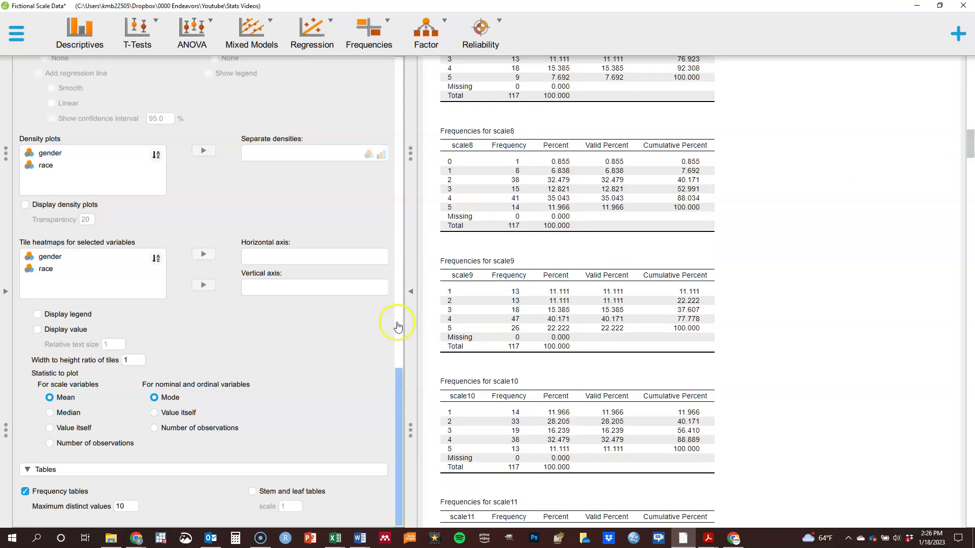
left_click_drag(396, 404, 405, 40)
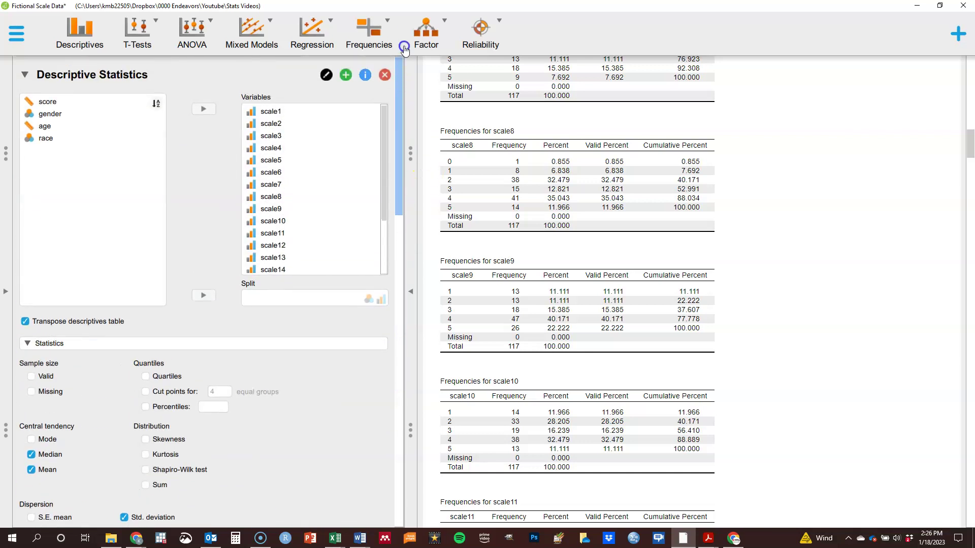
left_click(366, 76)
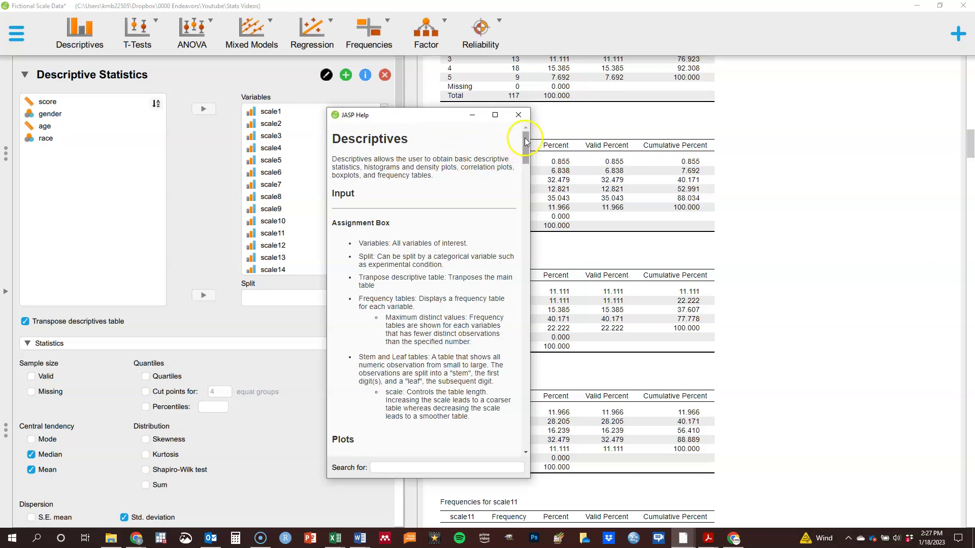
left_click_drag(525, 141, 495, 440)
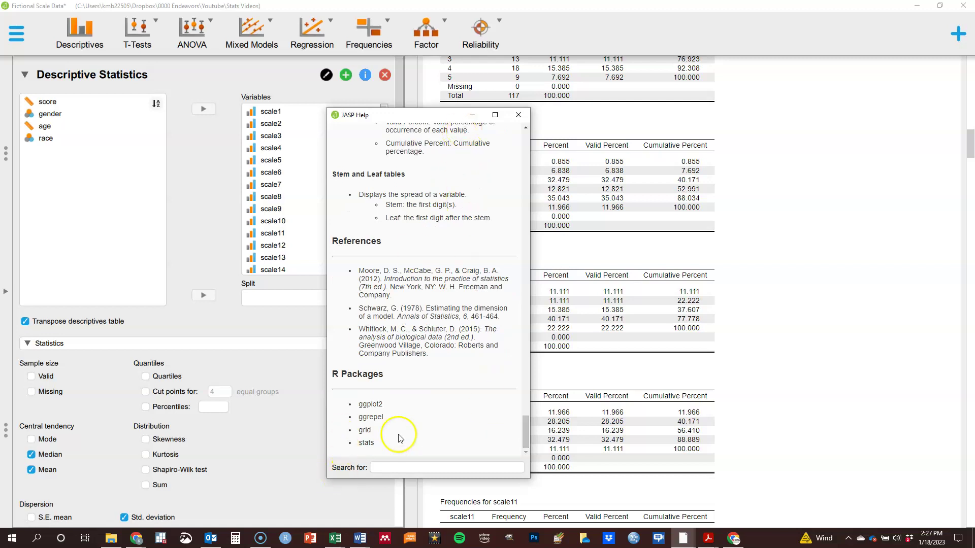
left_click(519, 116)
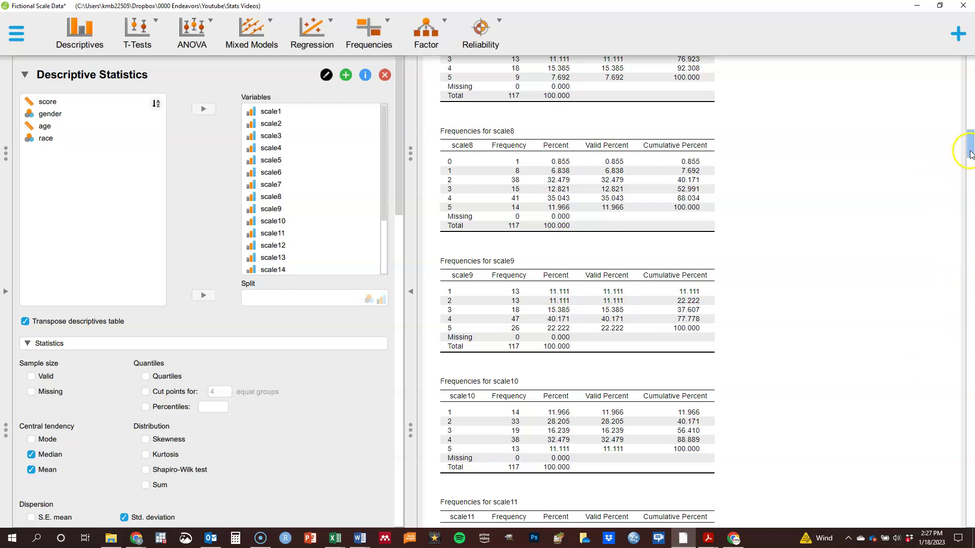
left_click_drag(970, 152, 969, 63)
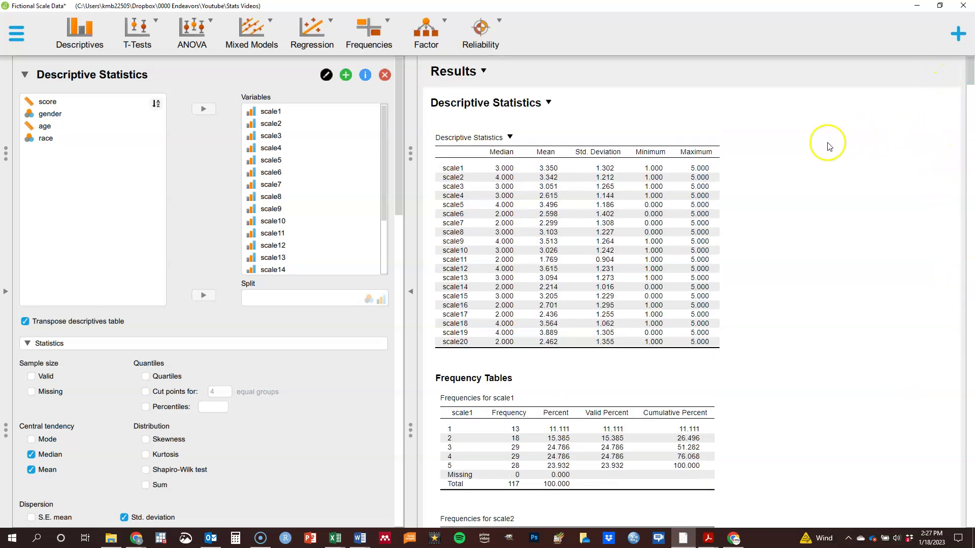
Step: Browse the whole-results and Descriptive Statistics option menus, dismissing them without choosing anything
left_click(483, 72)
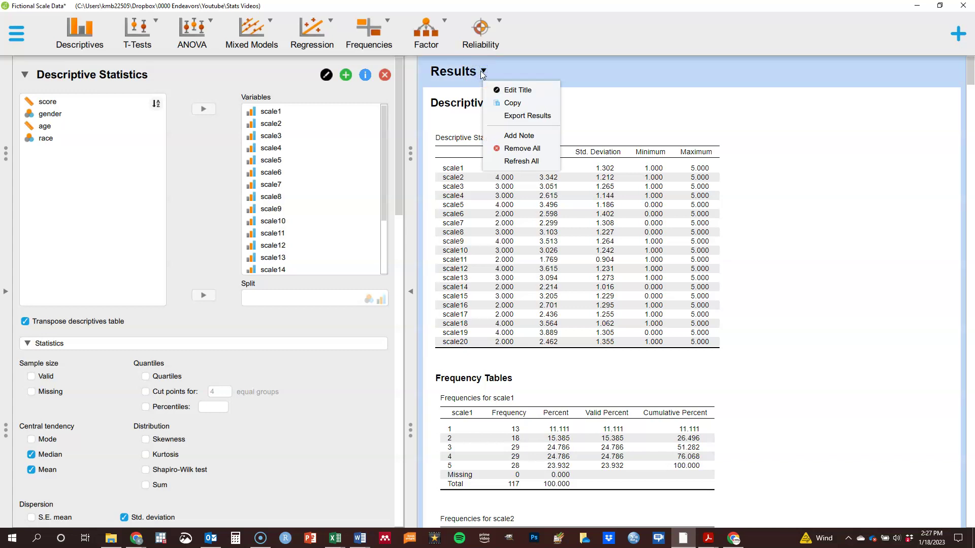
left_click(478, 72)
left_click(536, 117)
left_click(519, 108)
left_click(721, 118)
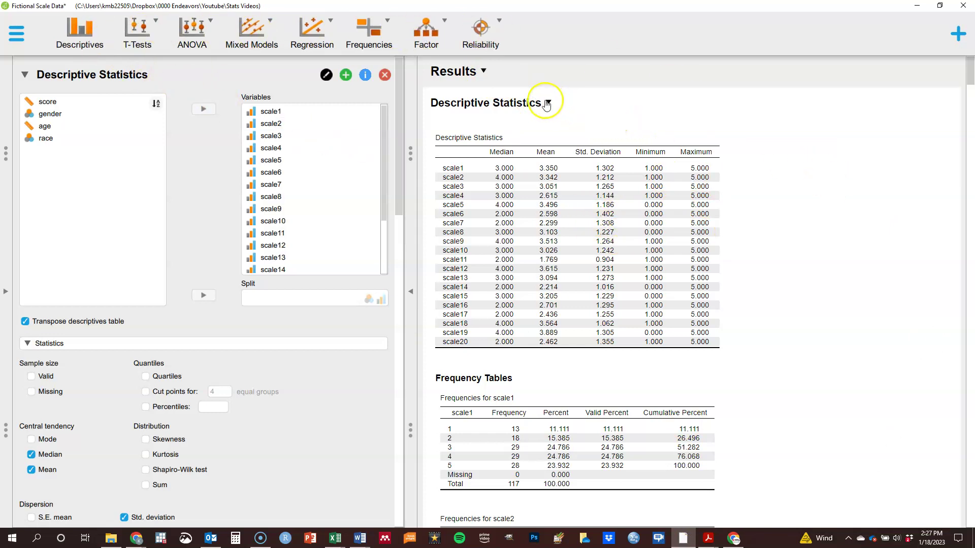
left_click(549, 103)
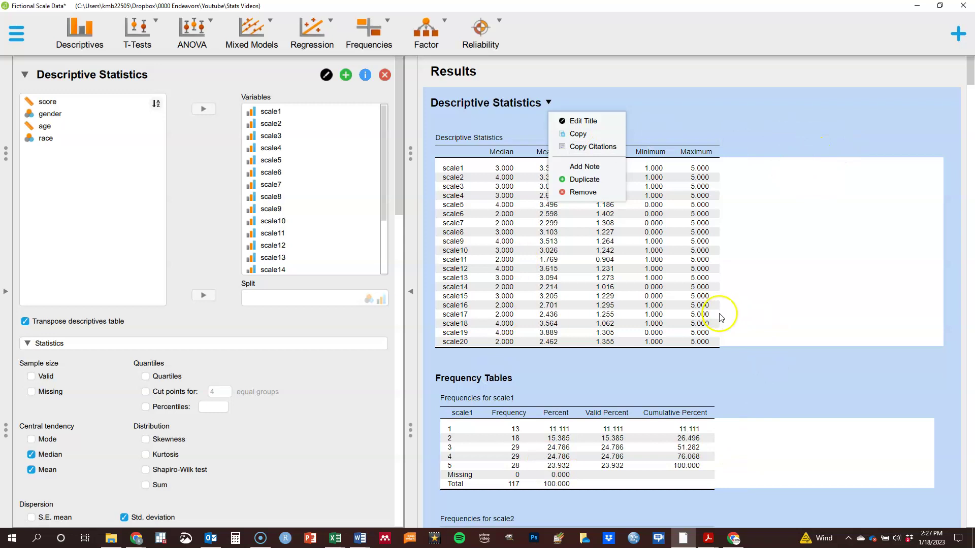
left_click(639, 81)
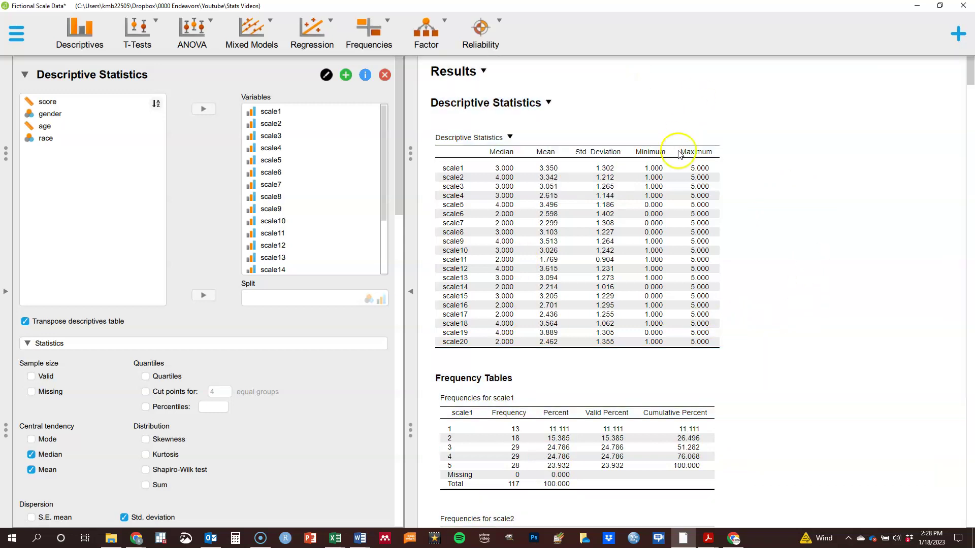
Step: Copy the scale1–scale20 Descriptive Statistics table to the clipboard
left_click(511, 138)
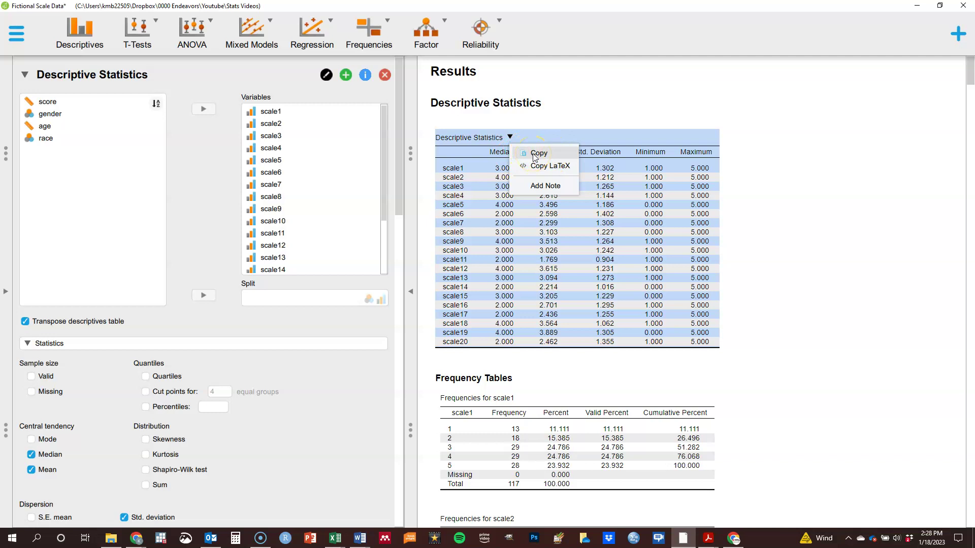
left_click(789, 188)
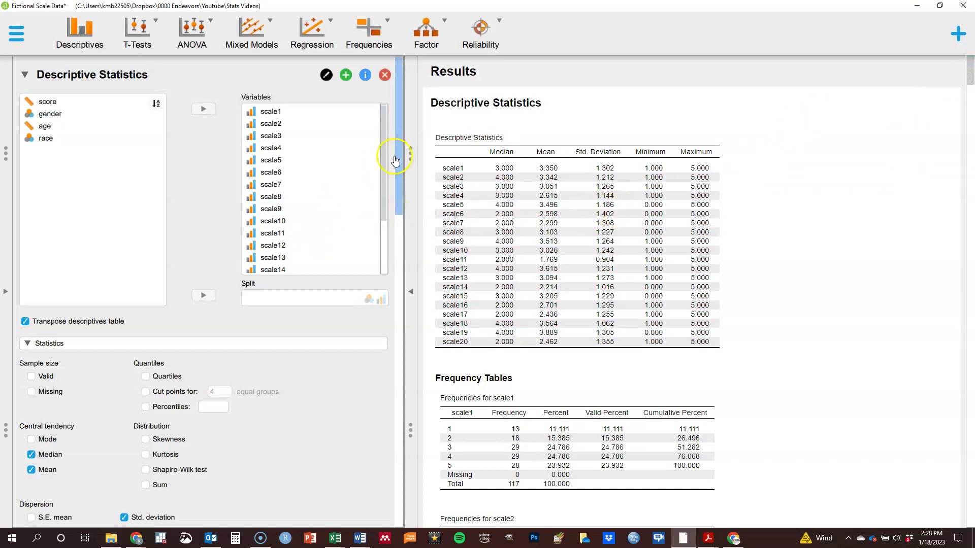
left_click_drag(400, 150, 399, 63)
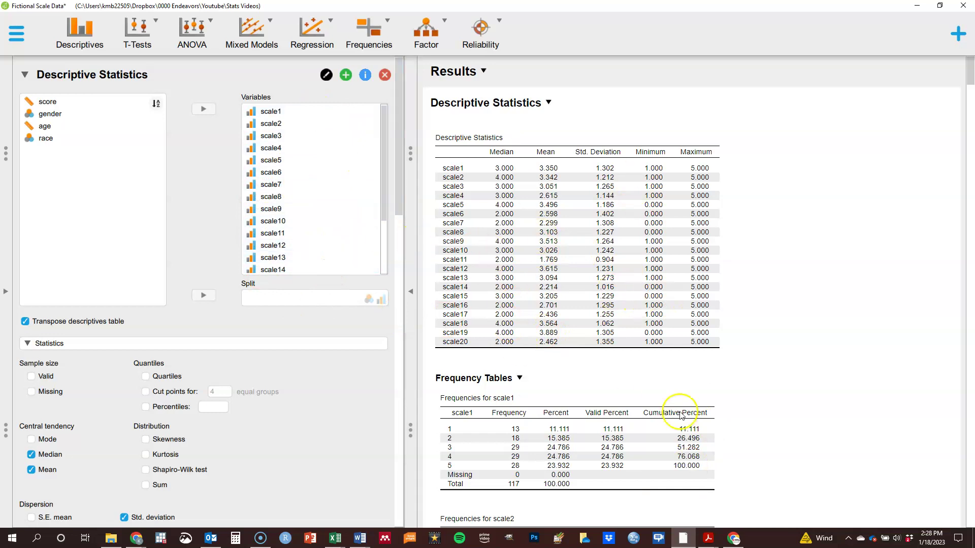
left_click(24, 77)
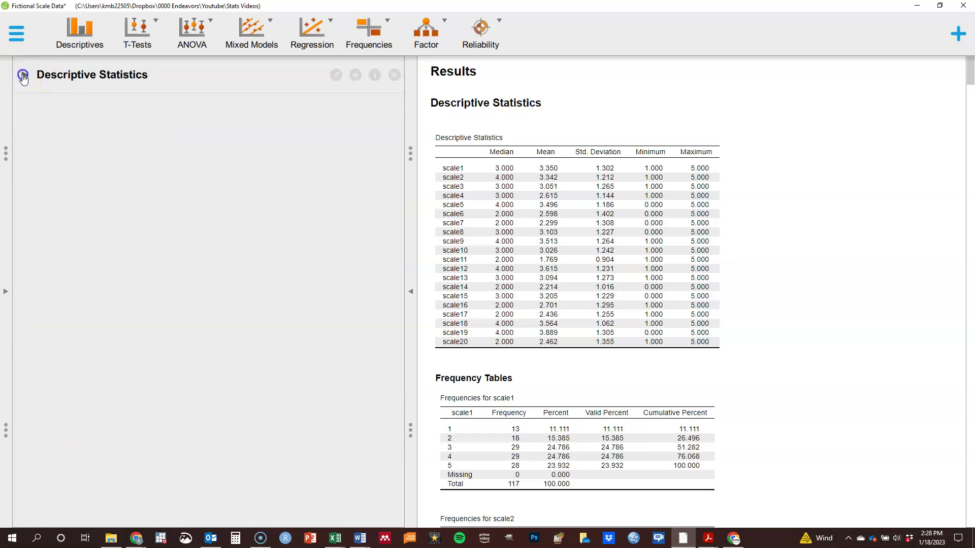
left_click(24, 77)
left_click(24, 76)
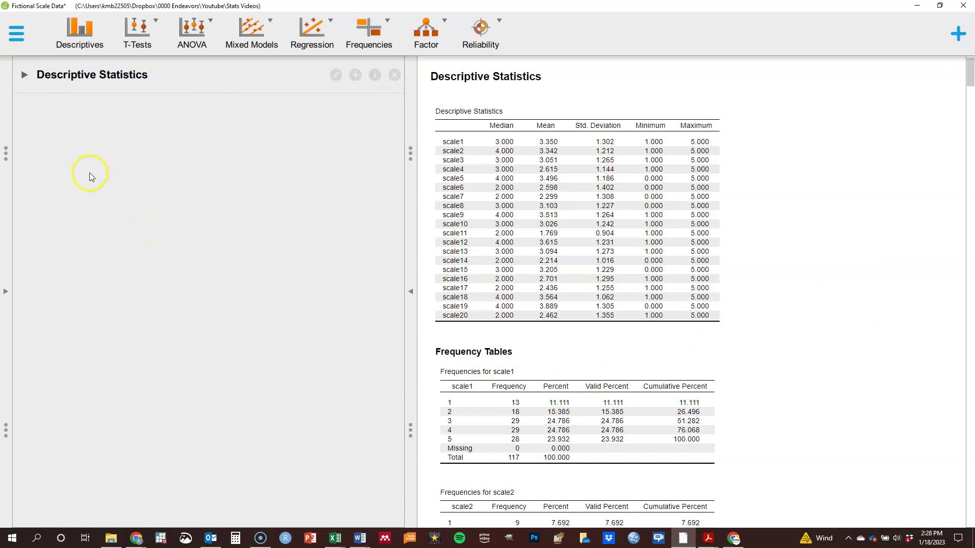
left_click(141, 32)
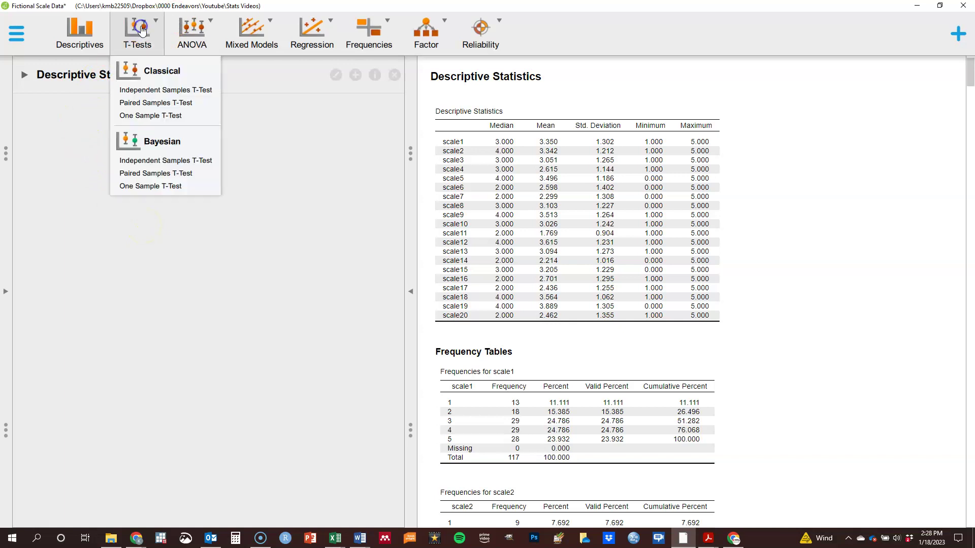
left_click(153, 90)
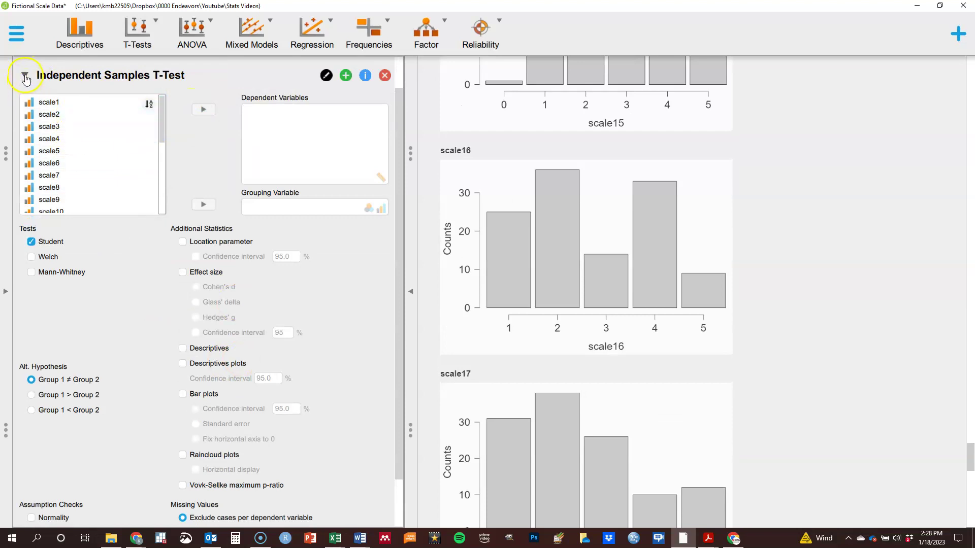
left_click(25, 76)
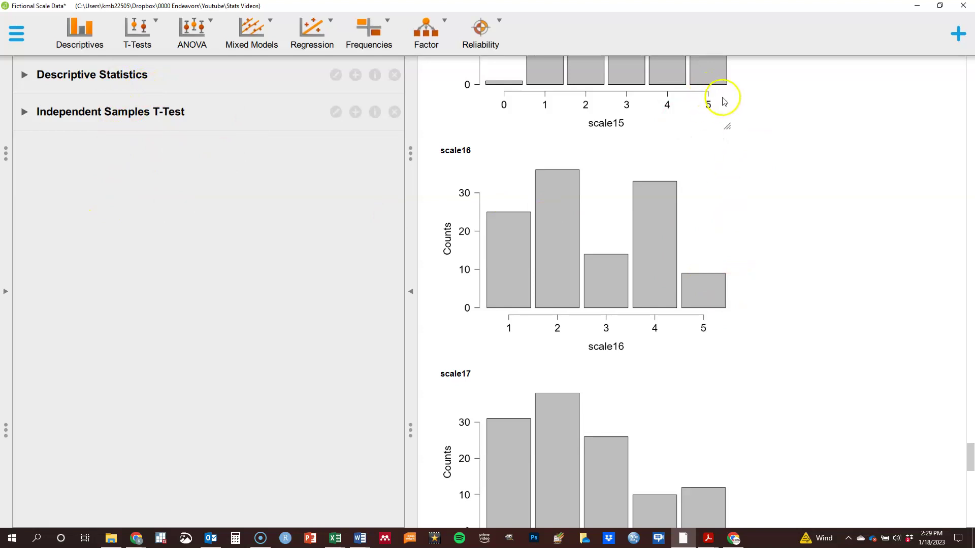
left_click_drag(968, 455, 958, 183)
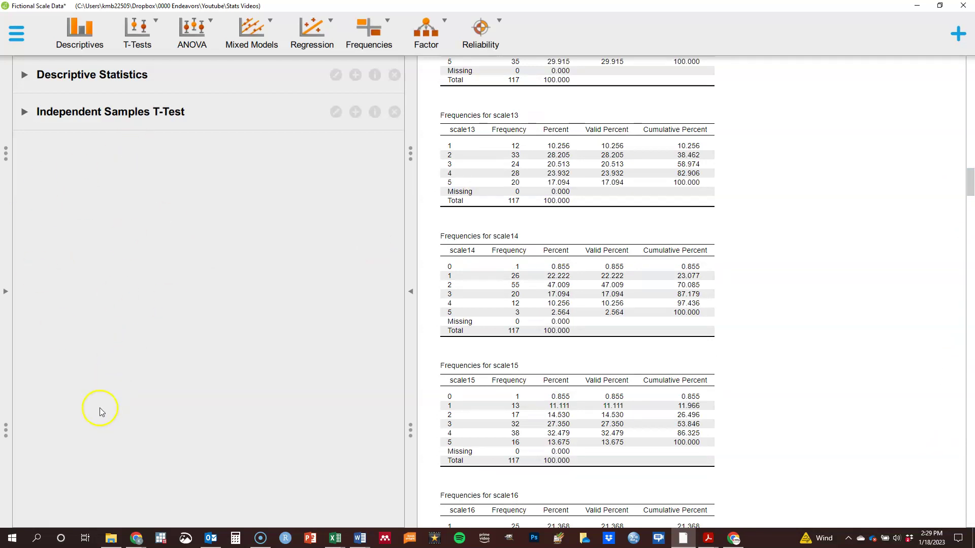
Step: Start a new Descriptives analysis with gender, age and race as variables
left_click(72, 35)
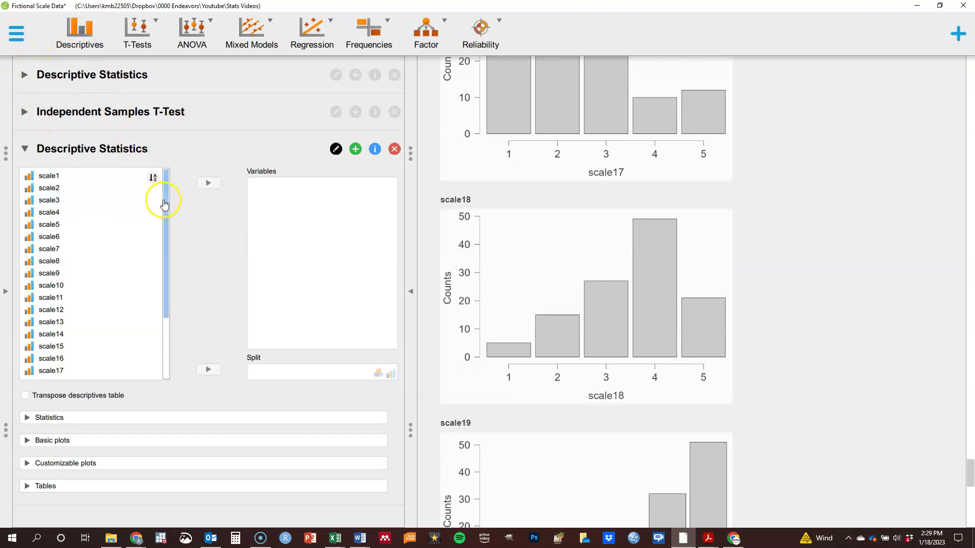
left_click_drag(164, 204, 163, 321)
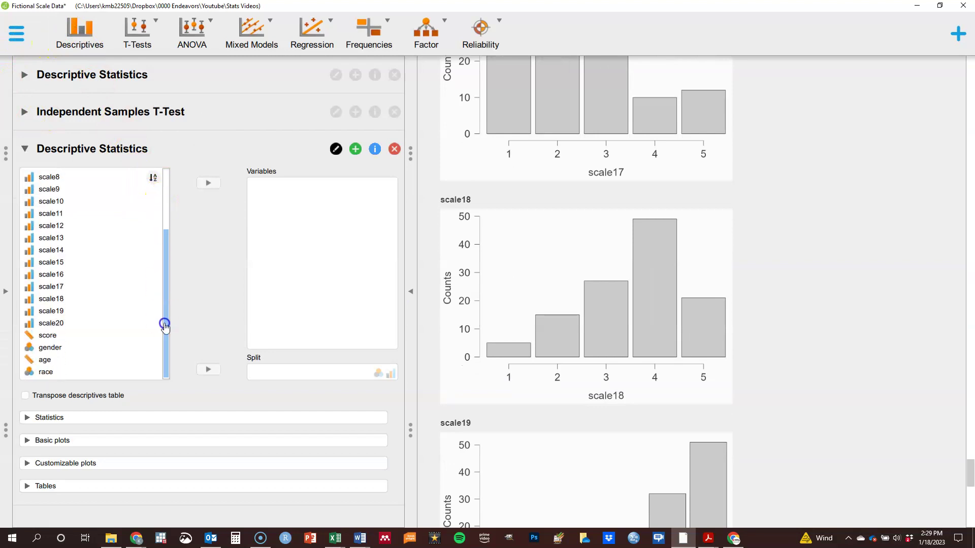
left_click(74, 353)
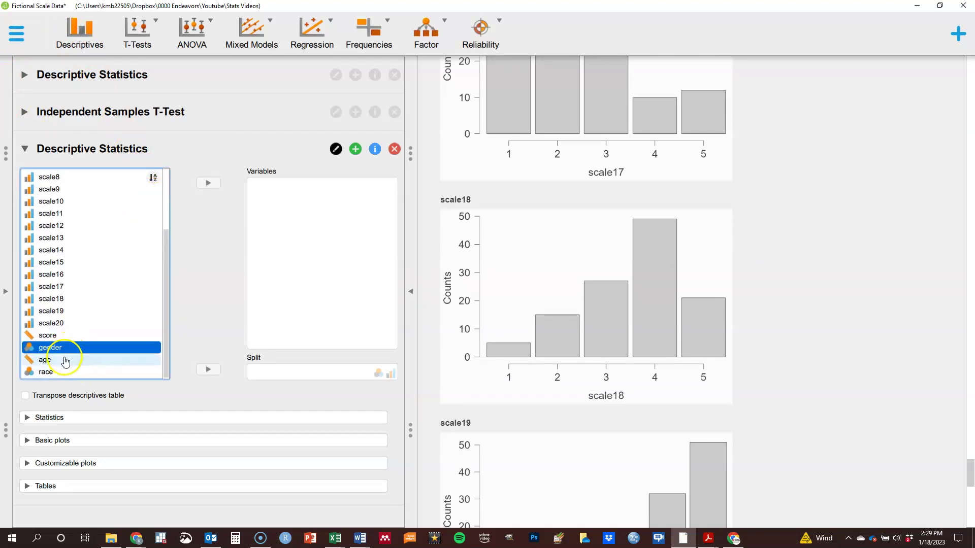
double_click(74, 348)
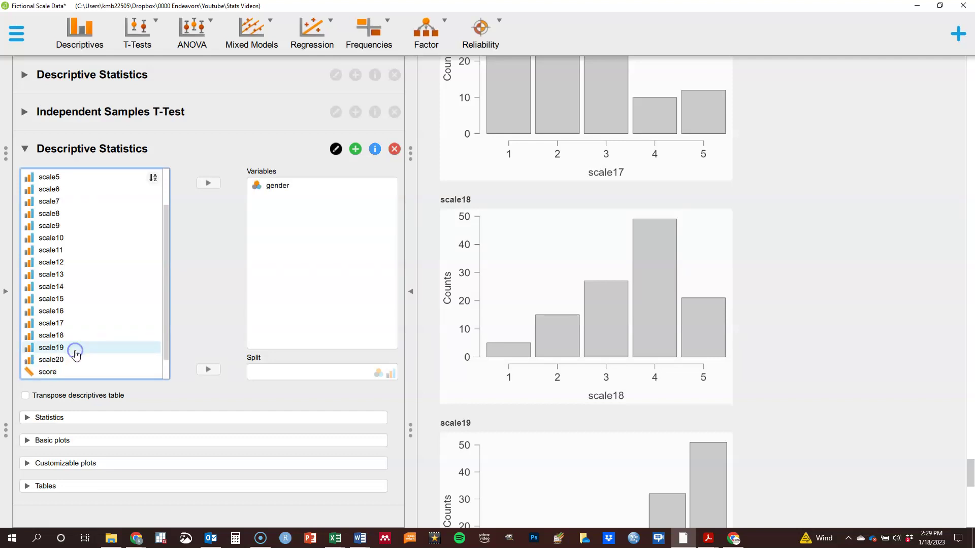
scroll(156, 304, "up", 1)
left_click_drag(168, 262, 165, 342)
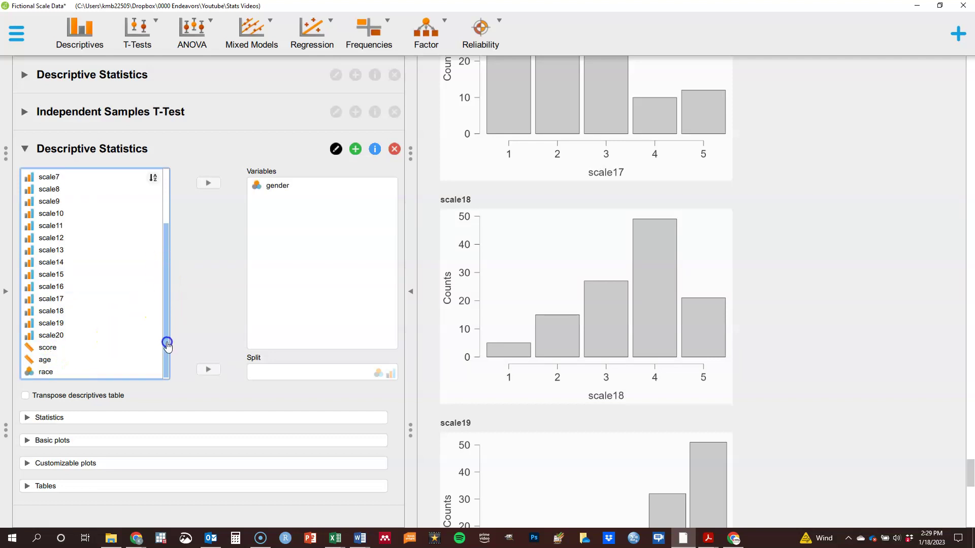
double_click(56, 360)
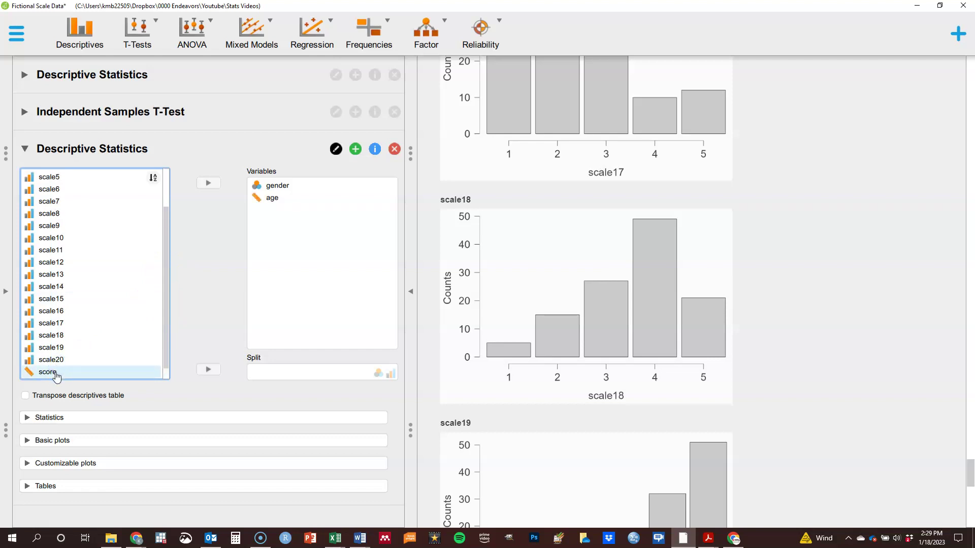
left_click_drag(164, 350, 166, 360)
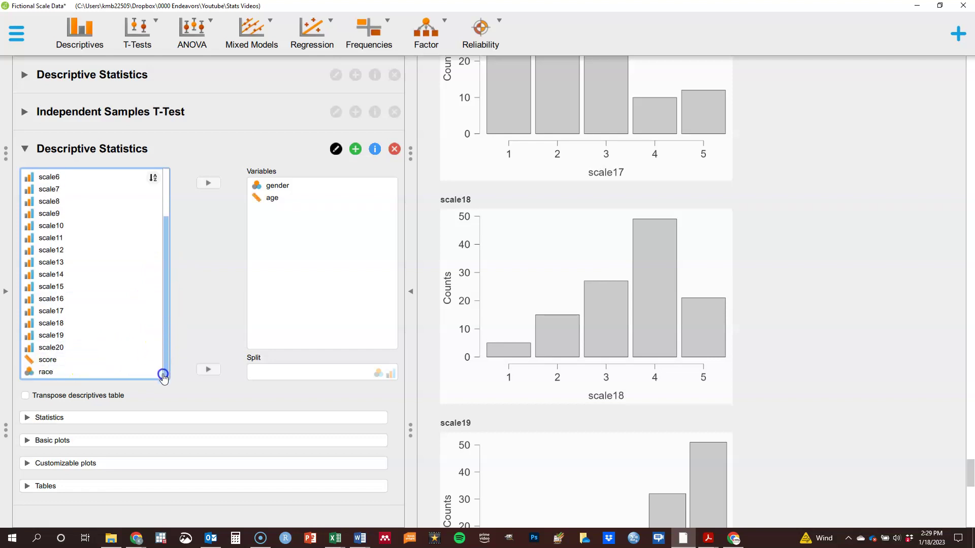
double_click(71, 373)
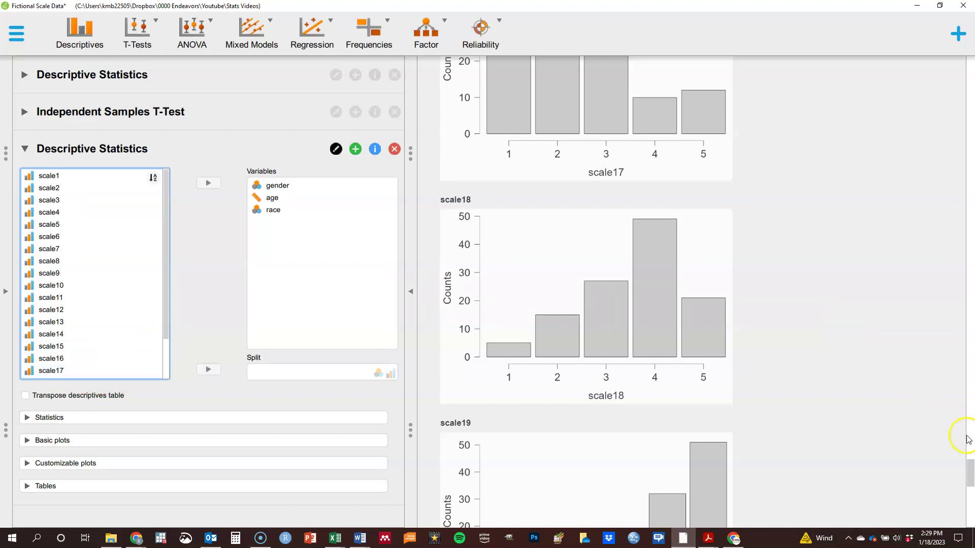
Step: Remove age, leaving gender and race with 117 valid cases each
left_click_drag(965, 465, 971, 509)
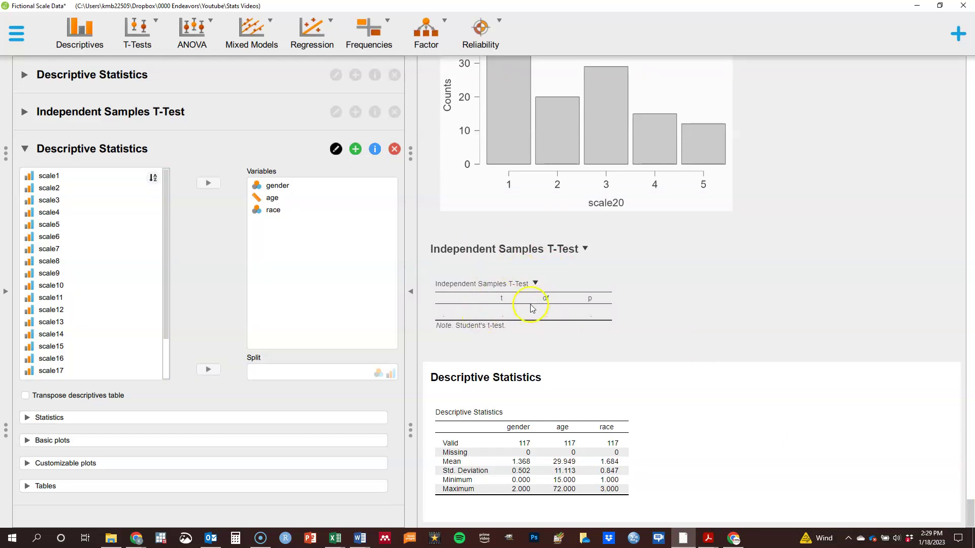
mouse_move(969, 512)
left_mouse_down()
mouse_move(970, 503)
mouse_move(971, 521)
left_mouse_up()
left_click(272, 198)
left_click(218, 187)
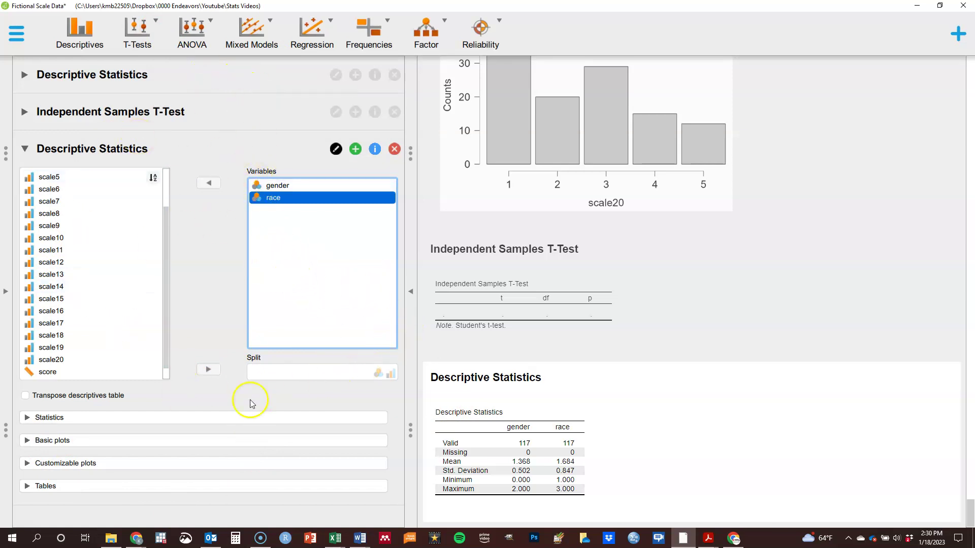
Step: Enable frequency tables, giving gender counts 1, 72, 44 and race counts 66, 22, 29
left_click(44, 492)
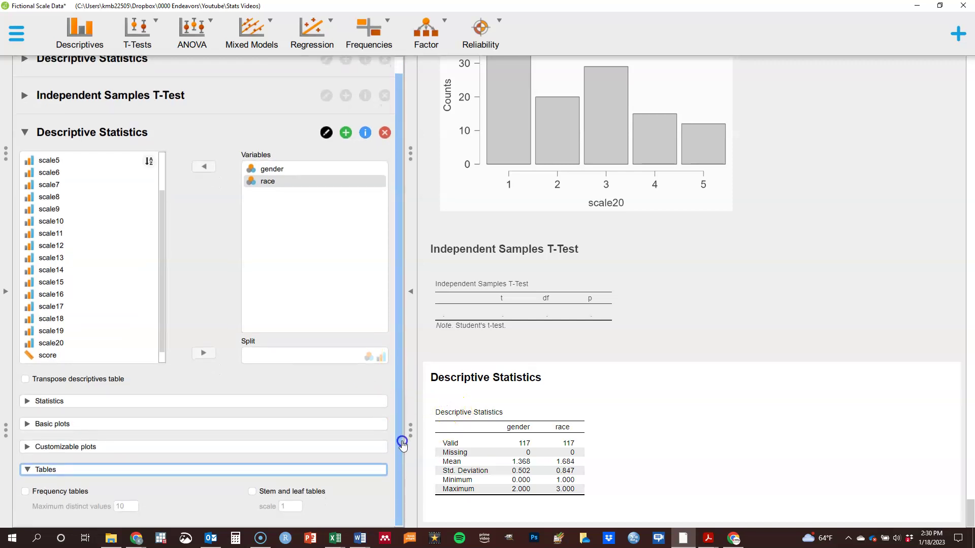
left_click(23, 494)
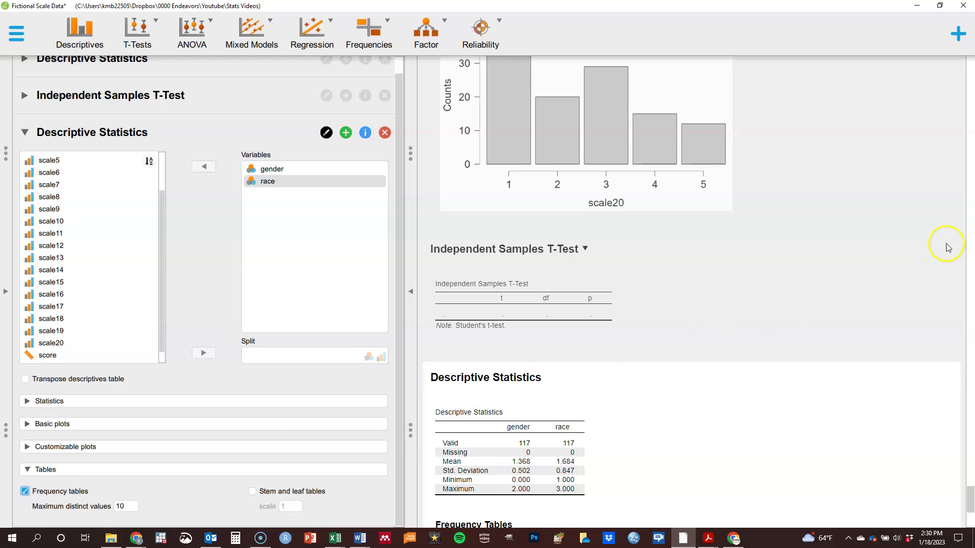
left_click_drag(972, 492, 972, 513)
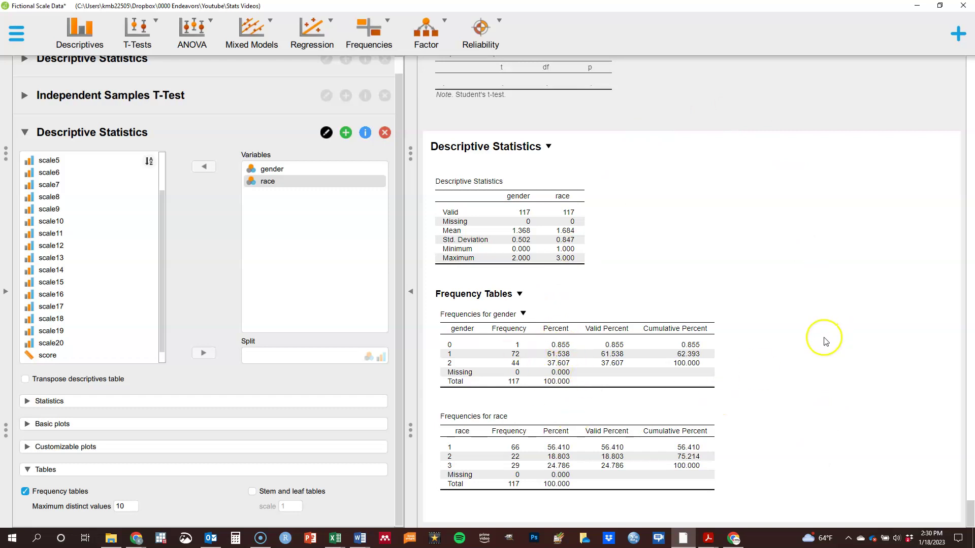
Step: Collapse the gender-and-race settings panel and open that output's title dropdown menu
left_click(24, 133)
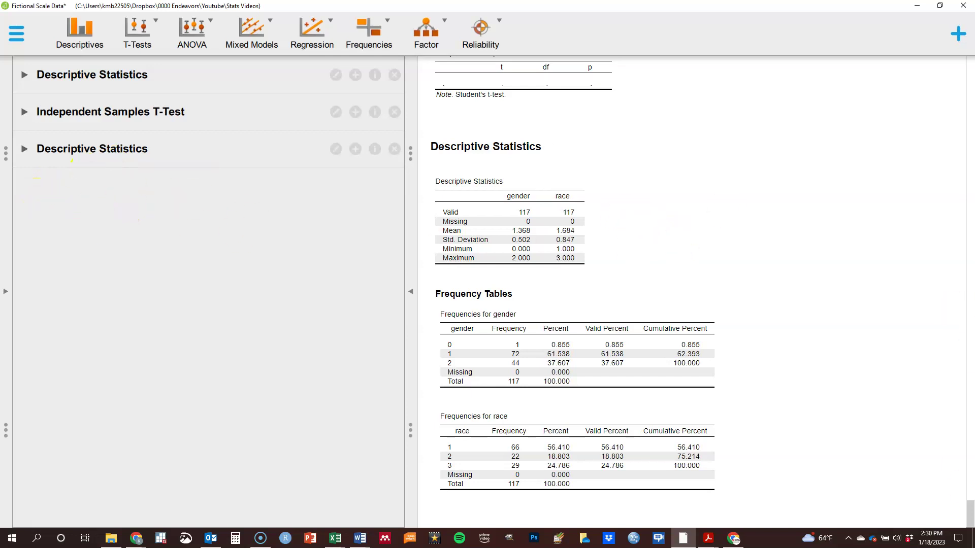
mouse_move(971, 514)
left_mouse_down()
mouse_move(971, 490)
mouse_move(971, 525)
left_mouse_up()
scroll(877, 355, "up", 4)
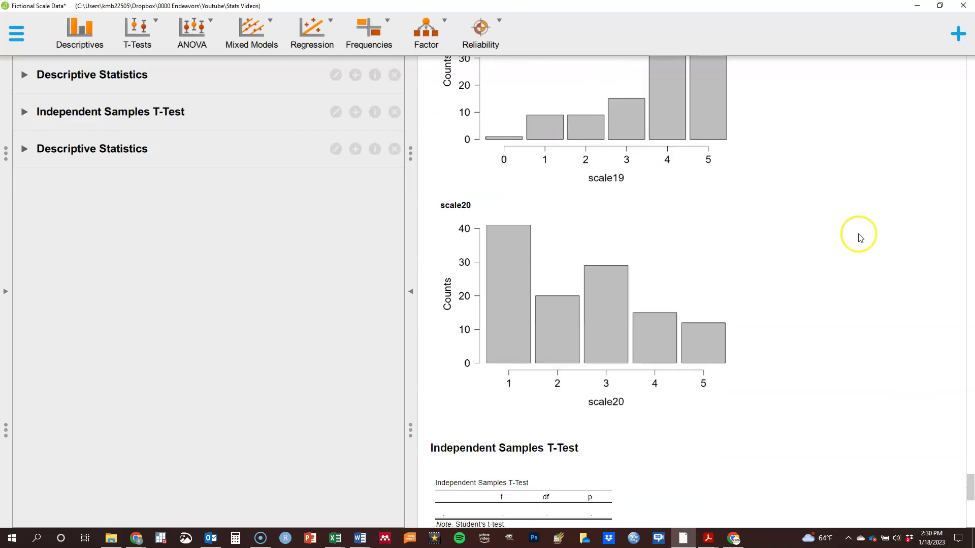
scroll(951, 398, "down", 4)
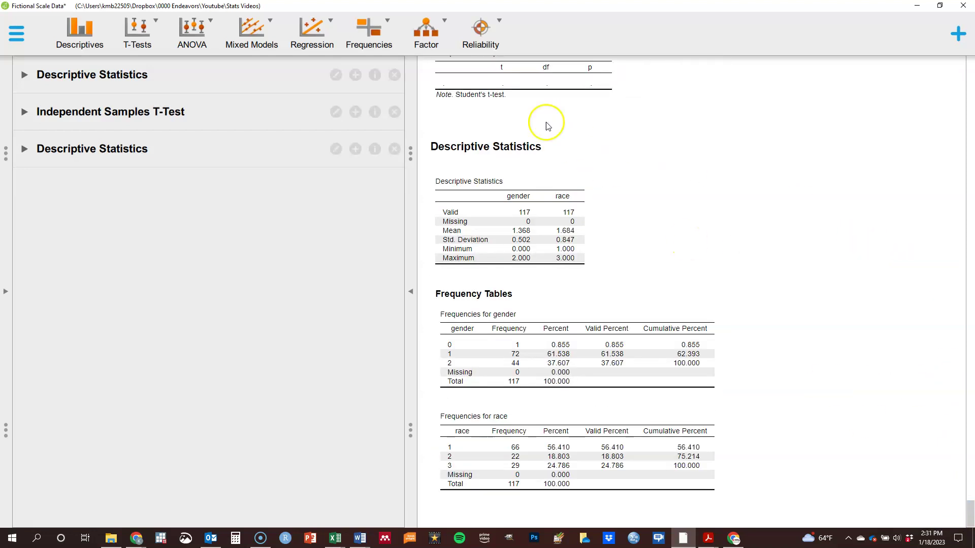
mouse_move(547, 146)
left_click(548, 147)
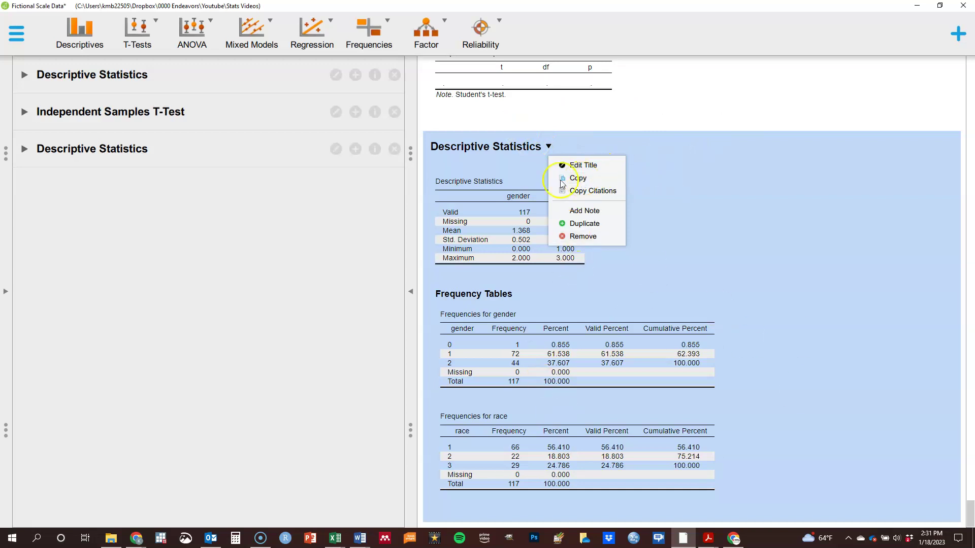
Step: Copy the gender and race output, then reopen the scale1–scale20 analysis settings
left_click(577, 179)
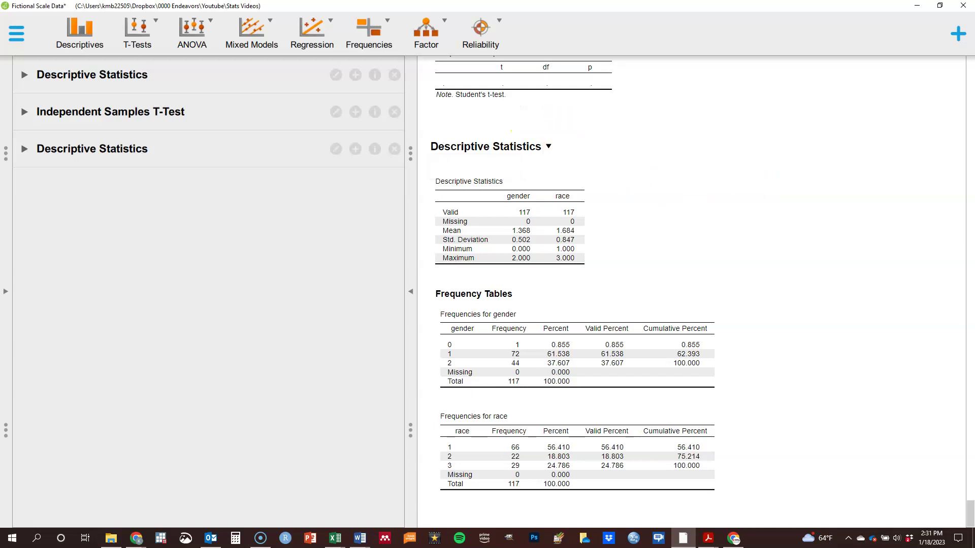
left_click_drag(970, 514, 970, 68)
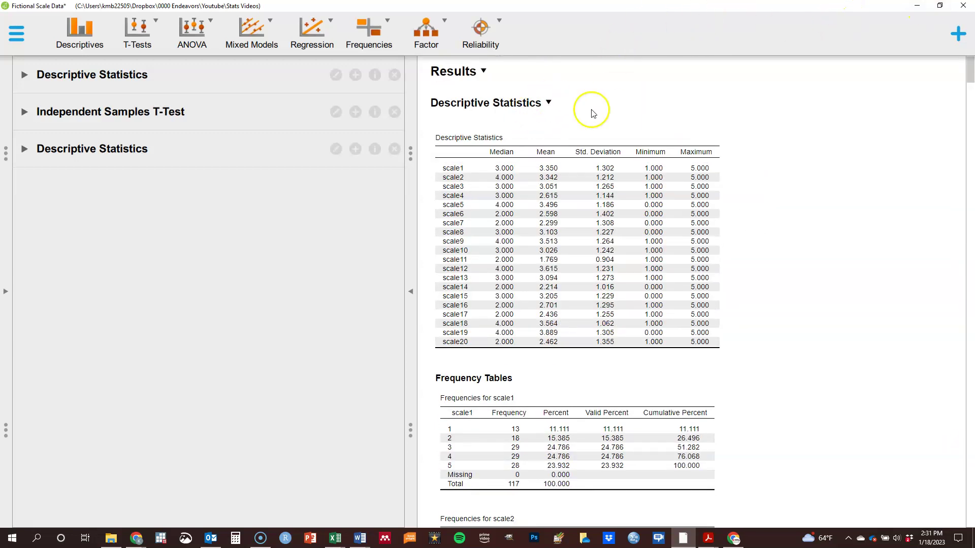
left_click(485, 72)
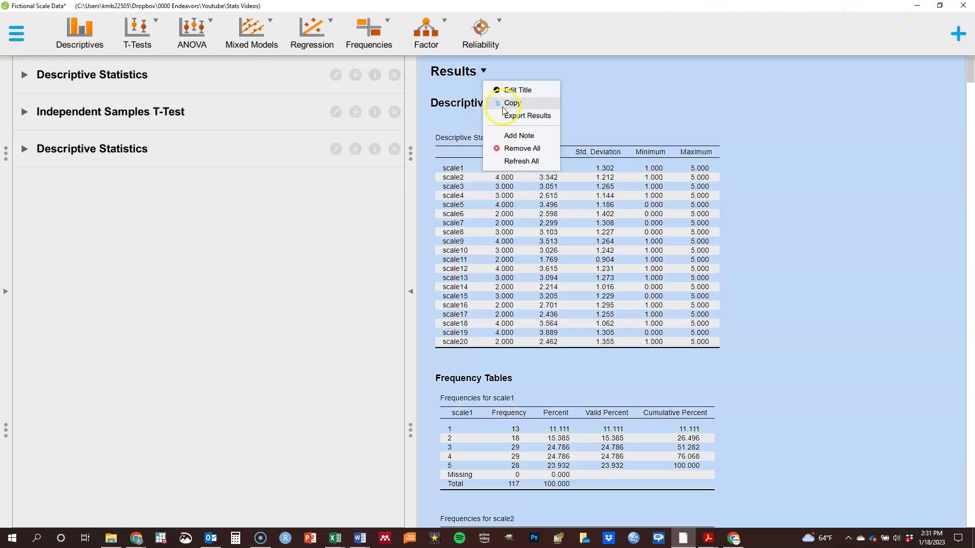
left_click(880, 151)
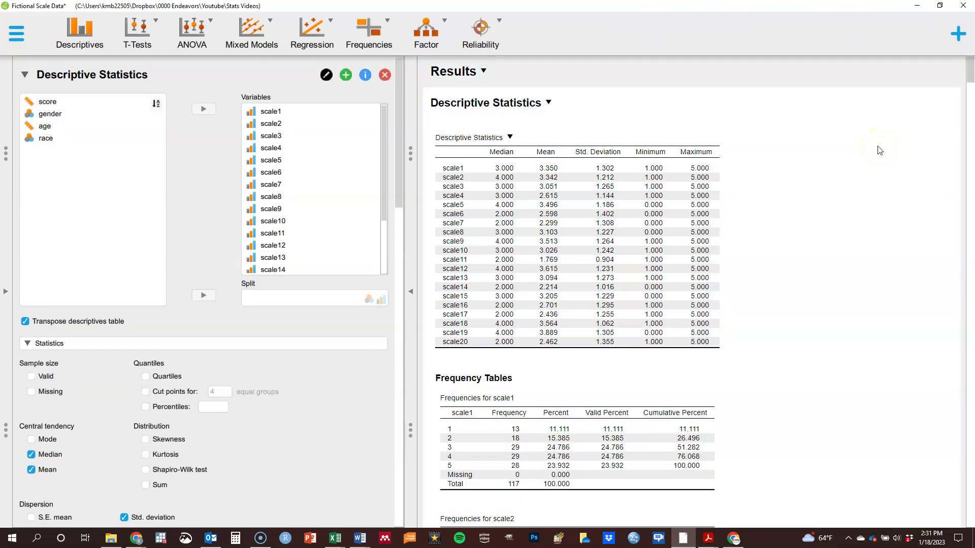